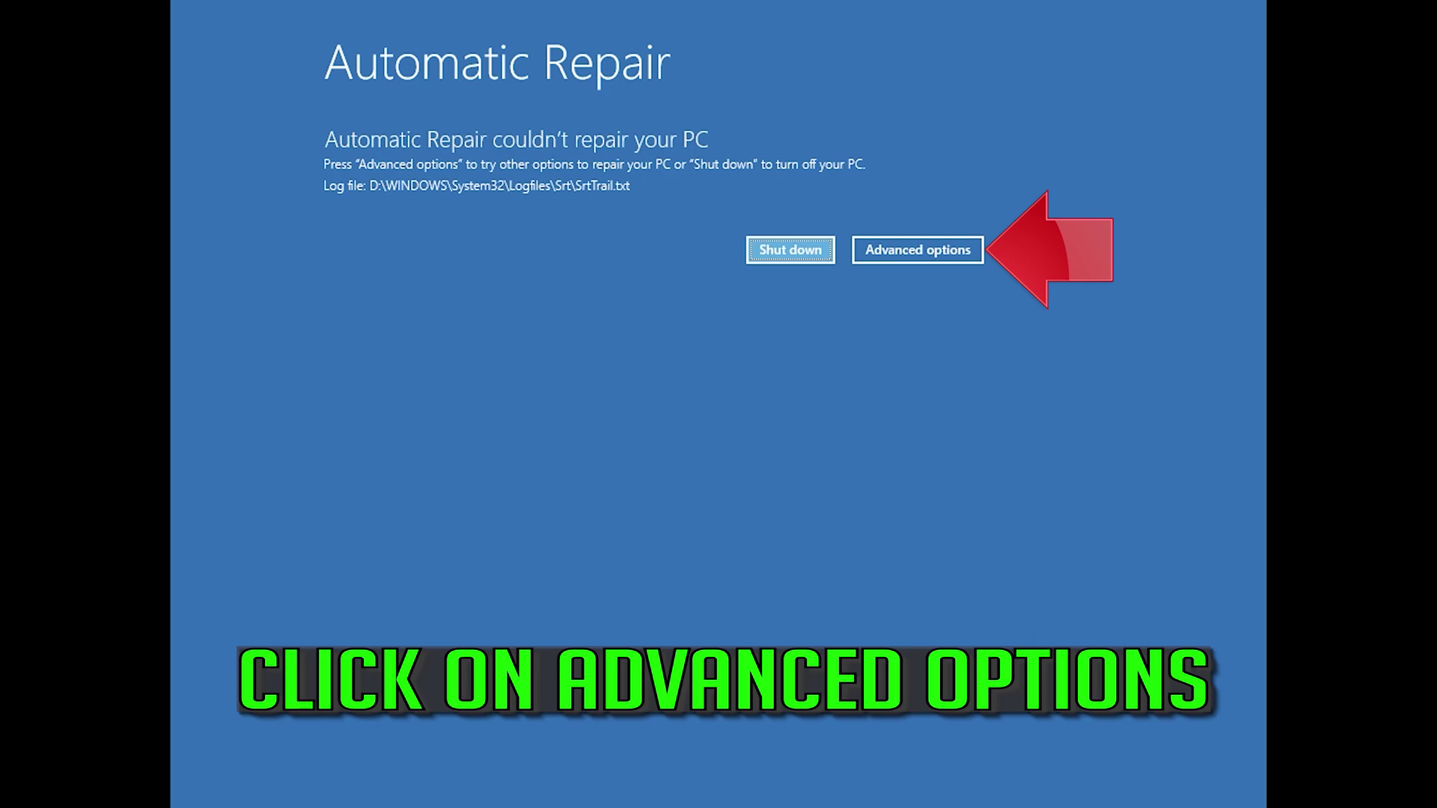
Start Startup Repair from the advanced troubleshooting options, choosing the listed account and leaving its password blank
{"action": "left_click", "coordinate": [912, 249]}
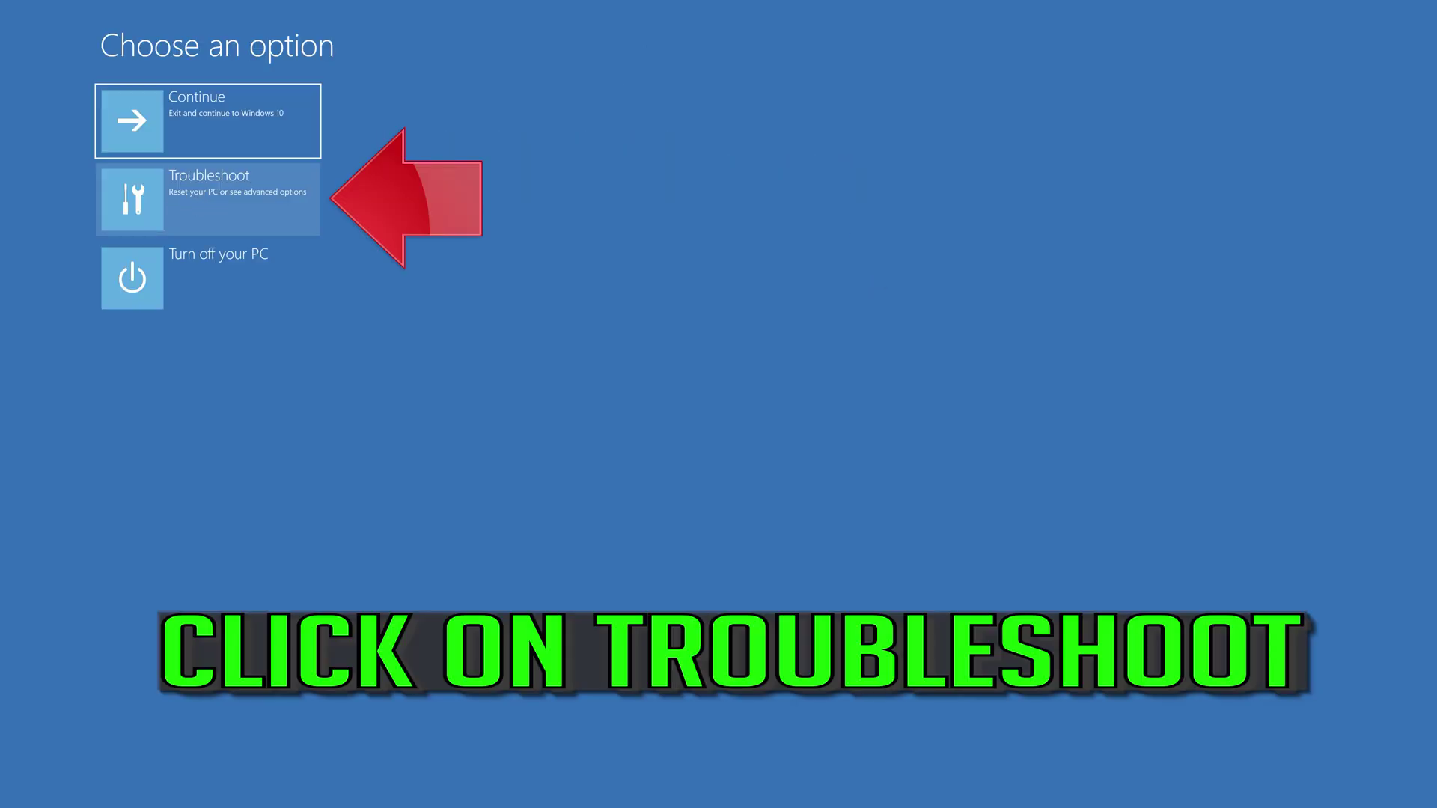
{"action": "left_click", "coordinate": [215, 205]}
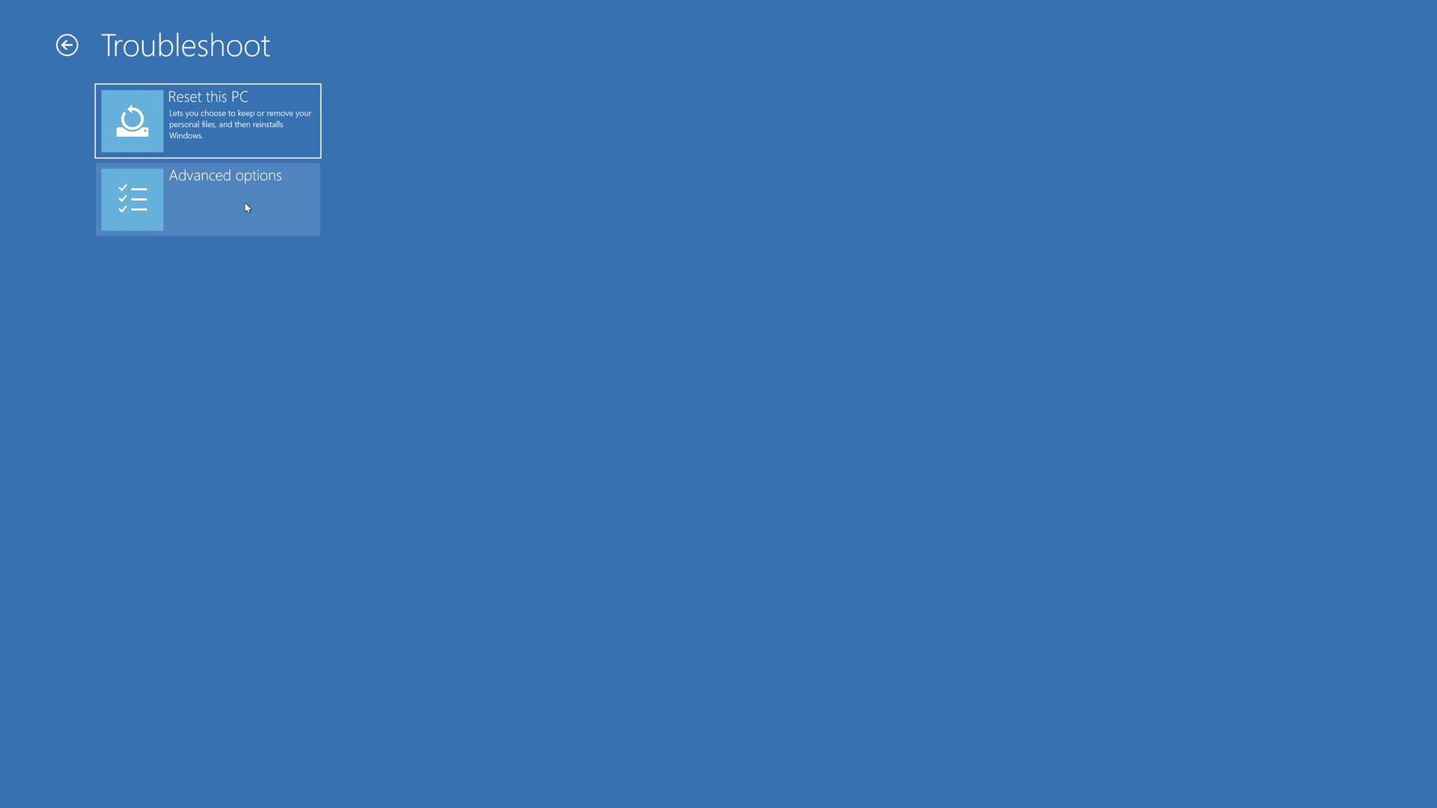
{"action": "left_click", "coordinate": [247, 207]}
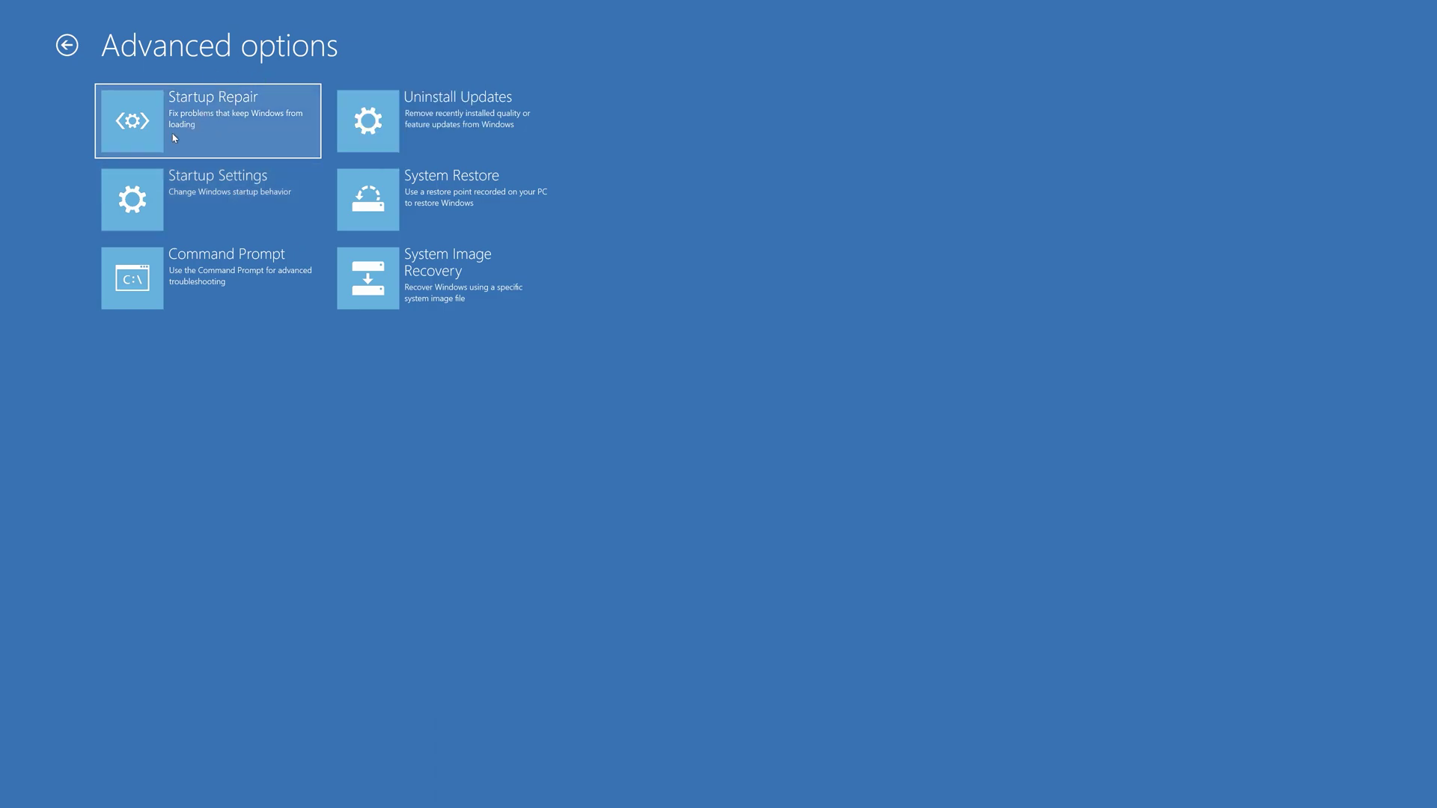
{"action": "left_click", "coordinate": [239, 122]}
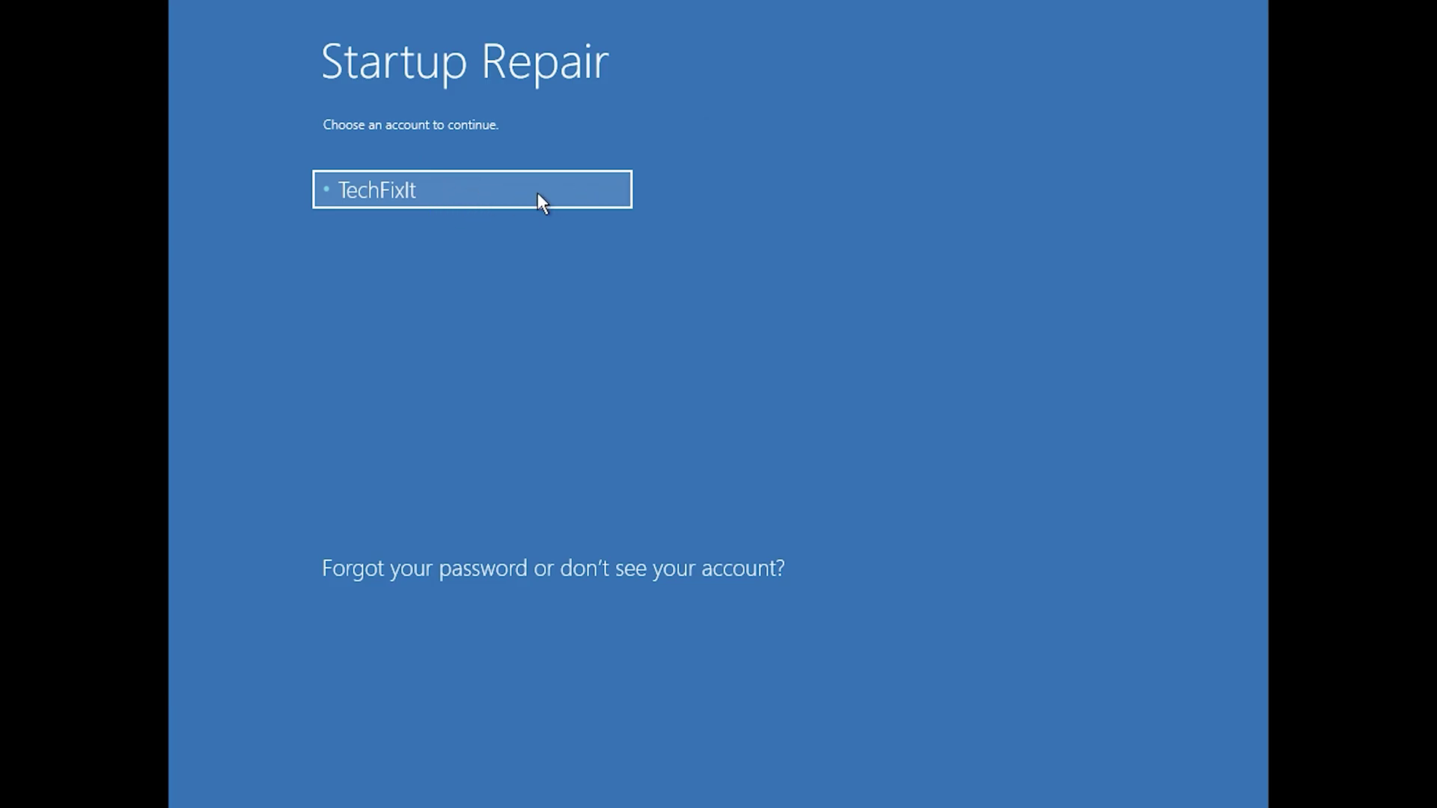
{"action": "left_click", "coordinate": [538, 196]}
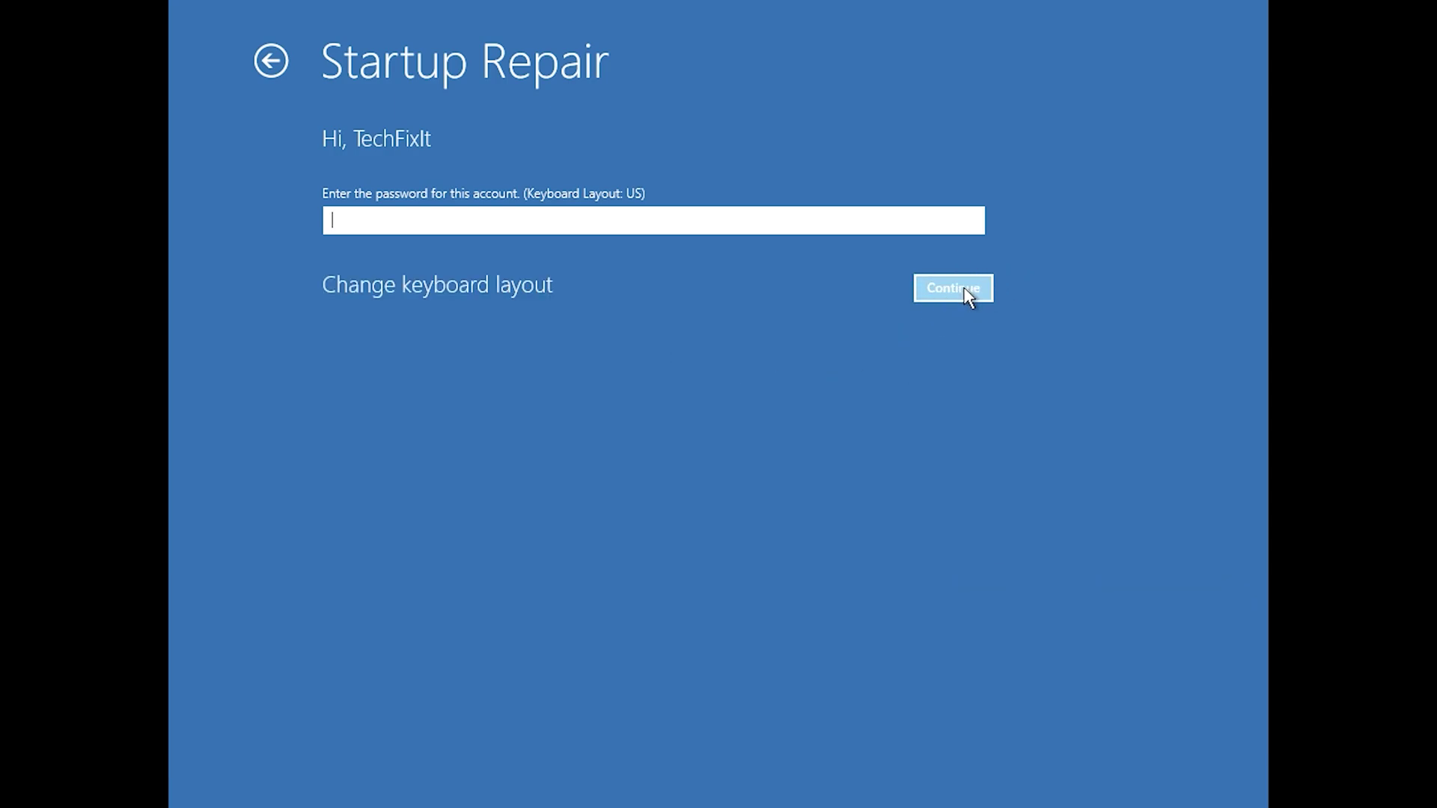
{"action": "left_click", "coordinate": [951, 289]}
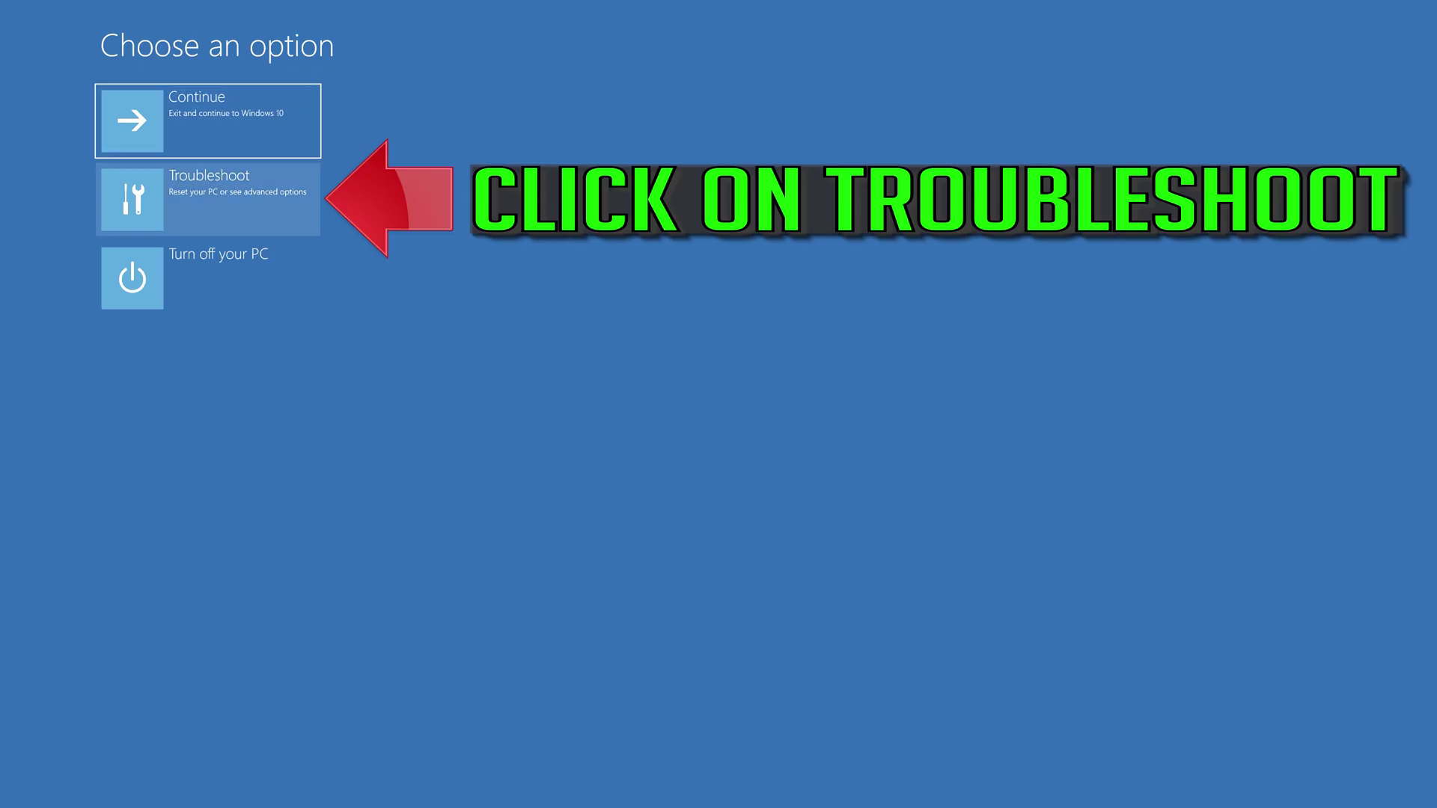
Open Command Prompt from the advanced troubleshooting options, choosing the listed account and leaving its password blank
{"action": "left_click", "coordinate": [199, 222]}
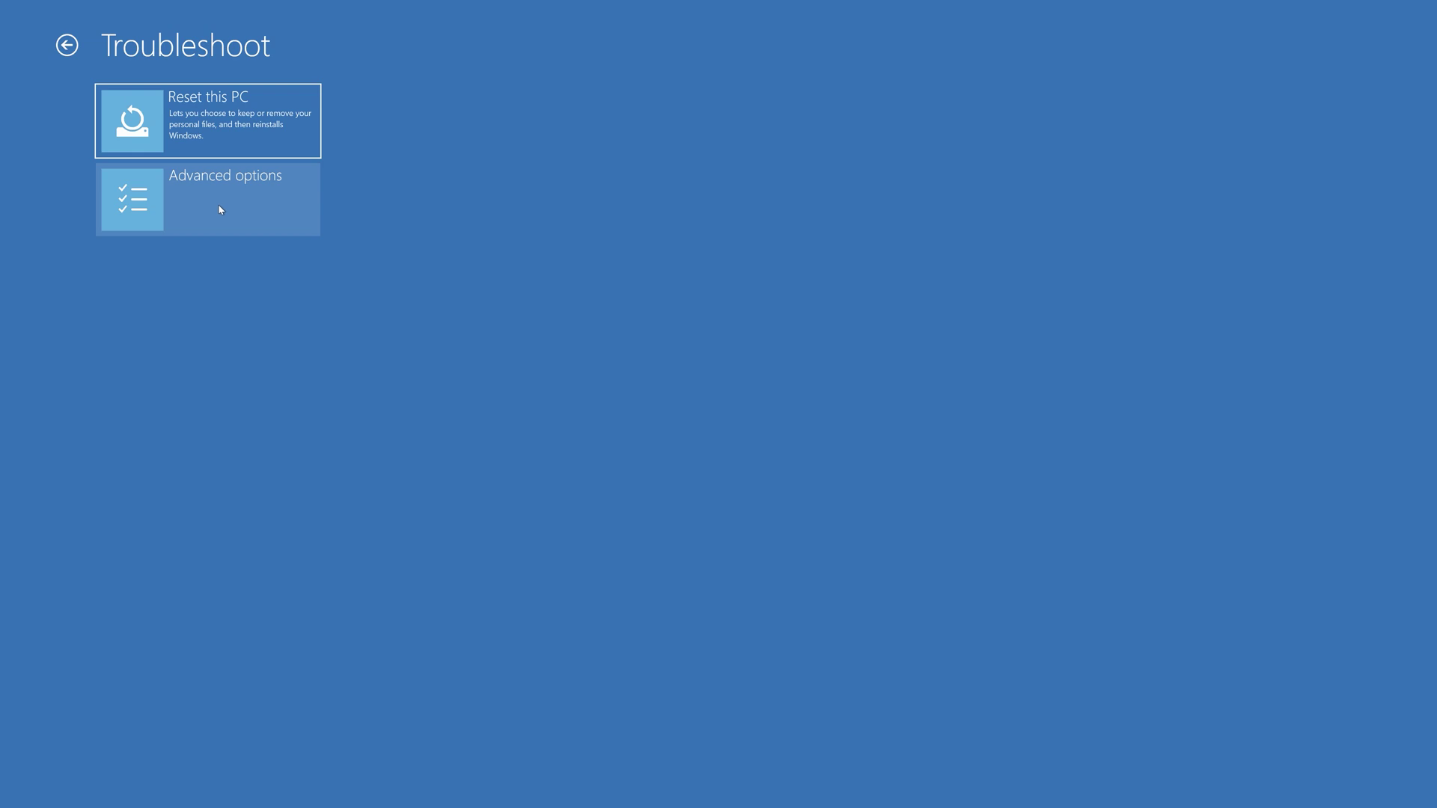
{"action": "left_click", "coordinate": [220, 210]}
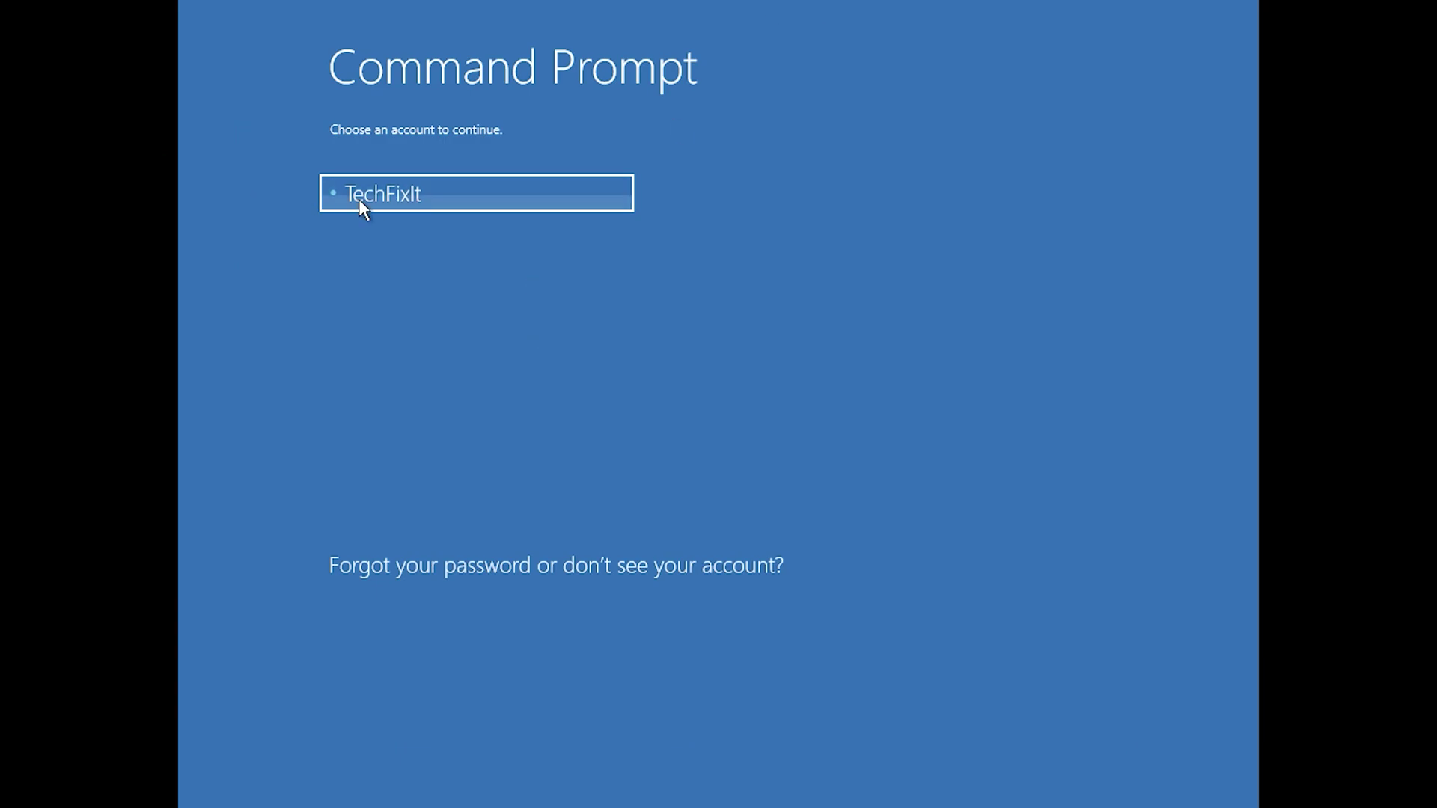
{"action": "left_click", "coordinate": [470, 202]}
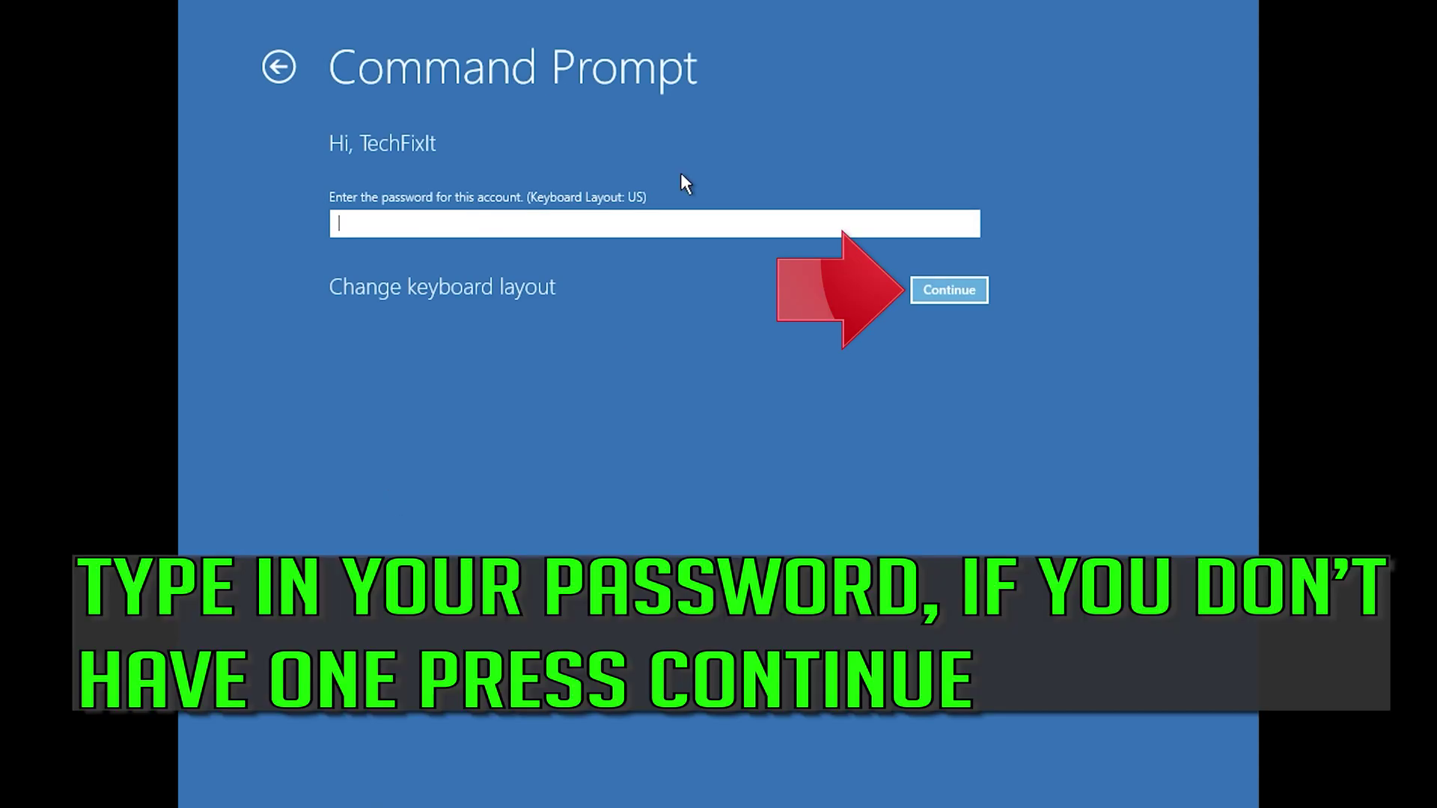
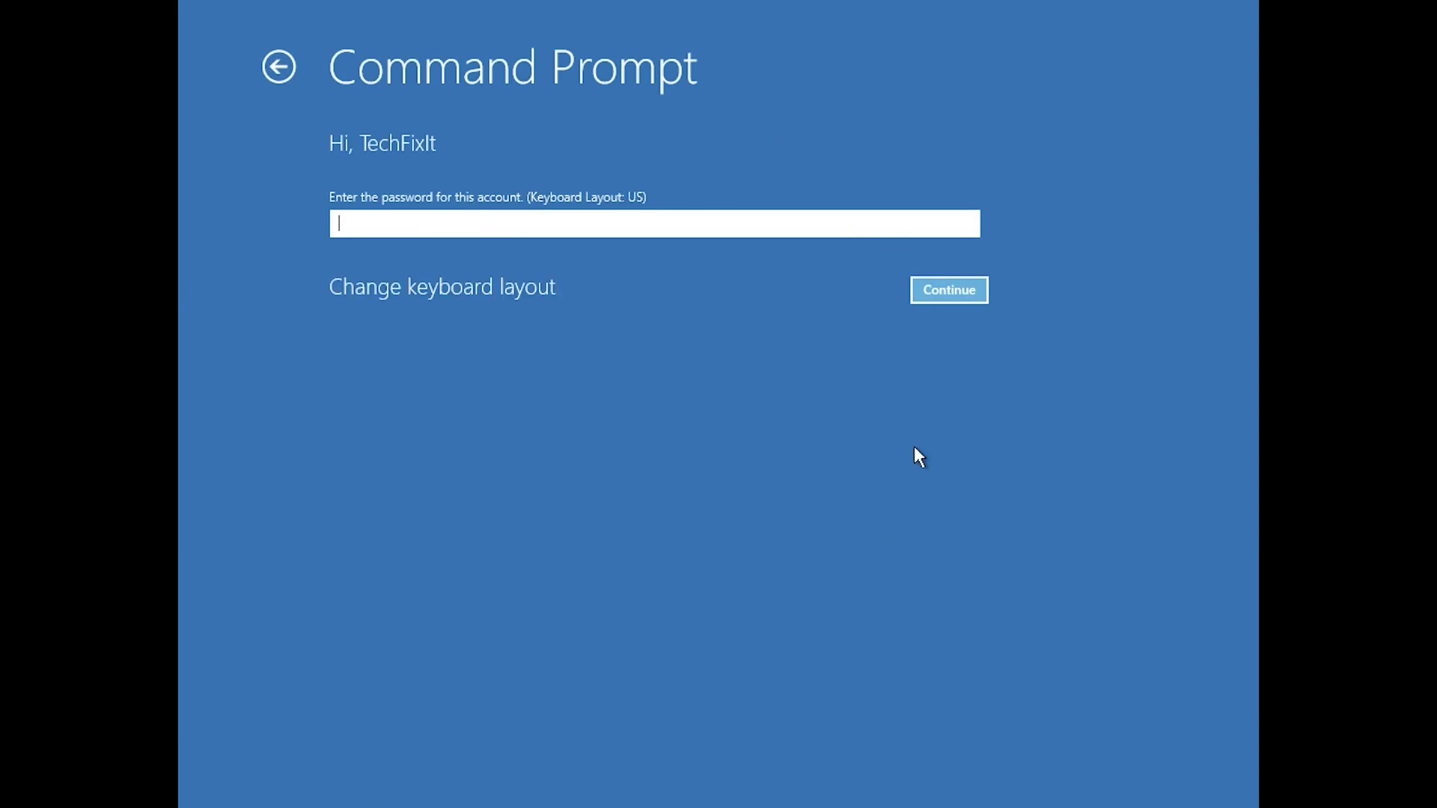
{"action": "left_click", "coordinate": [946, 287]}
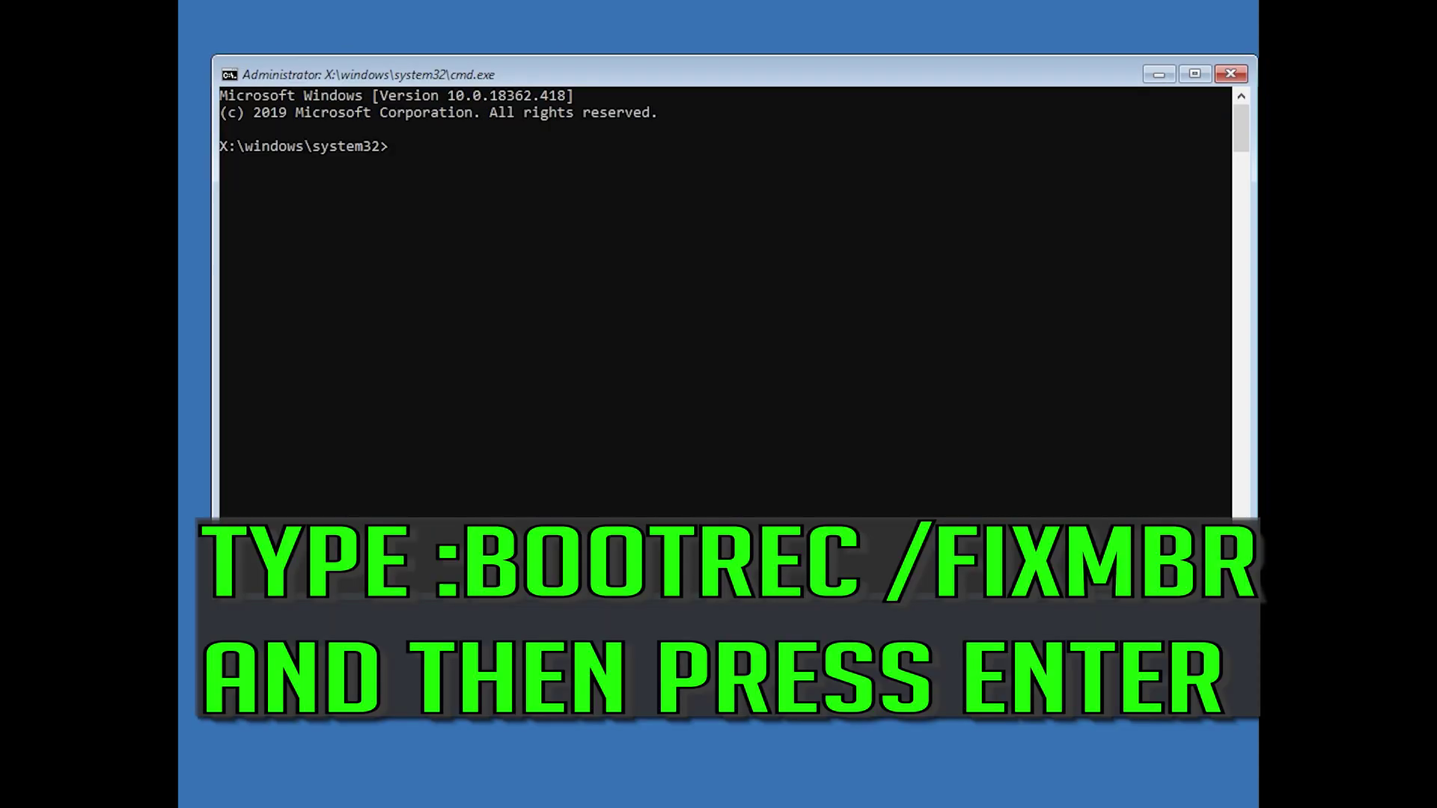
Repair the master boot record with bootrec /fixmbr and try to repair the boot sector with bootrec /fixboot
{"action": "type", "text": "bootrec /fixmbr"}
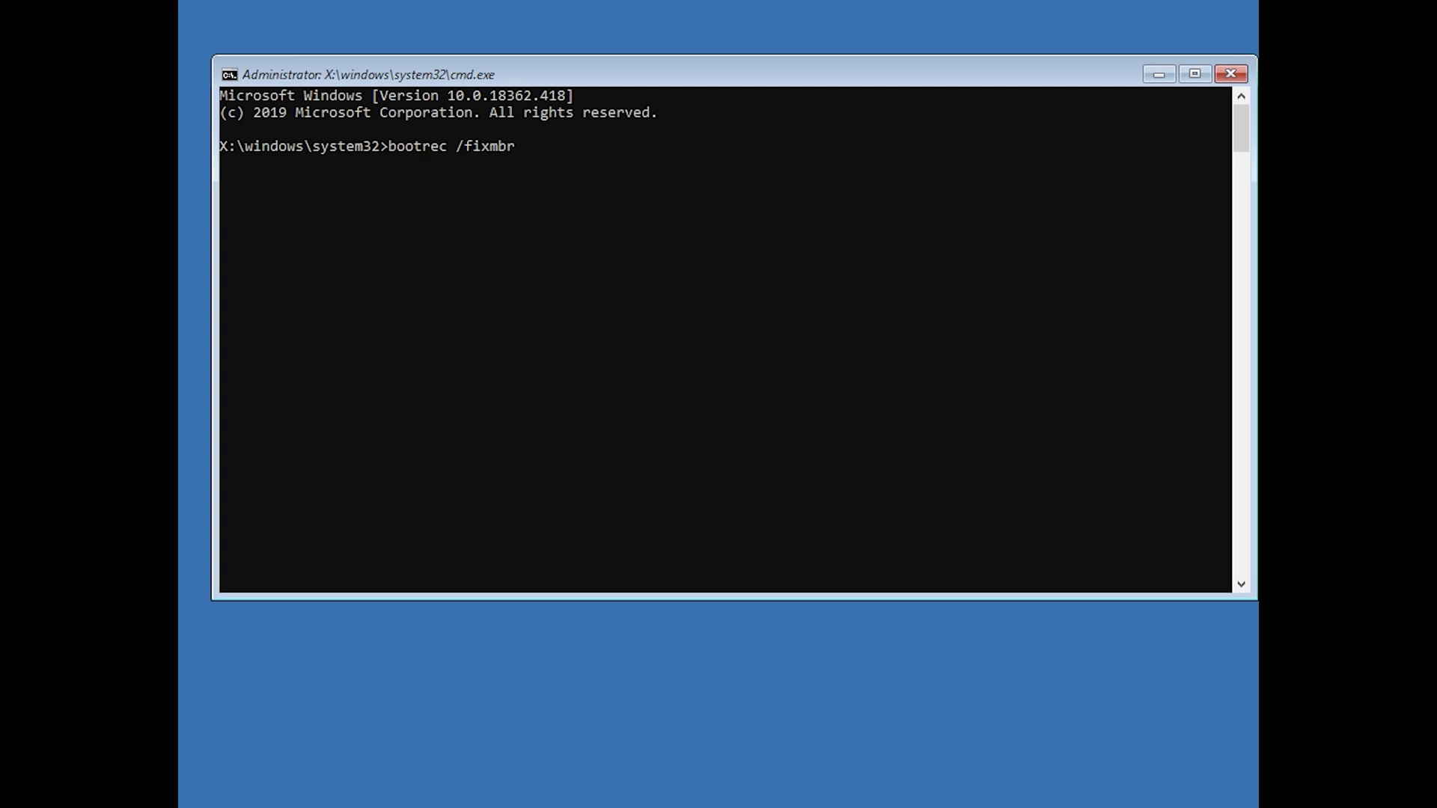
{"action": "key", "text": "Return"}
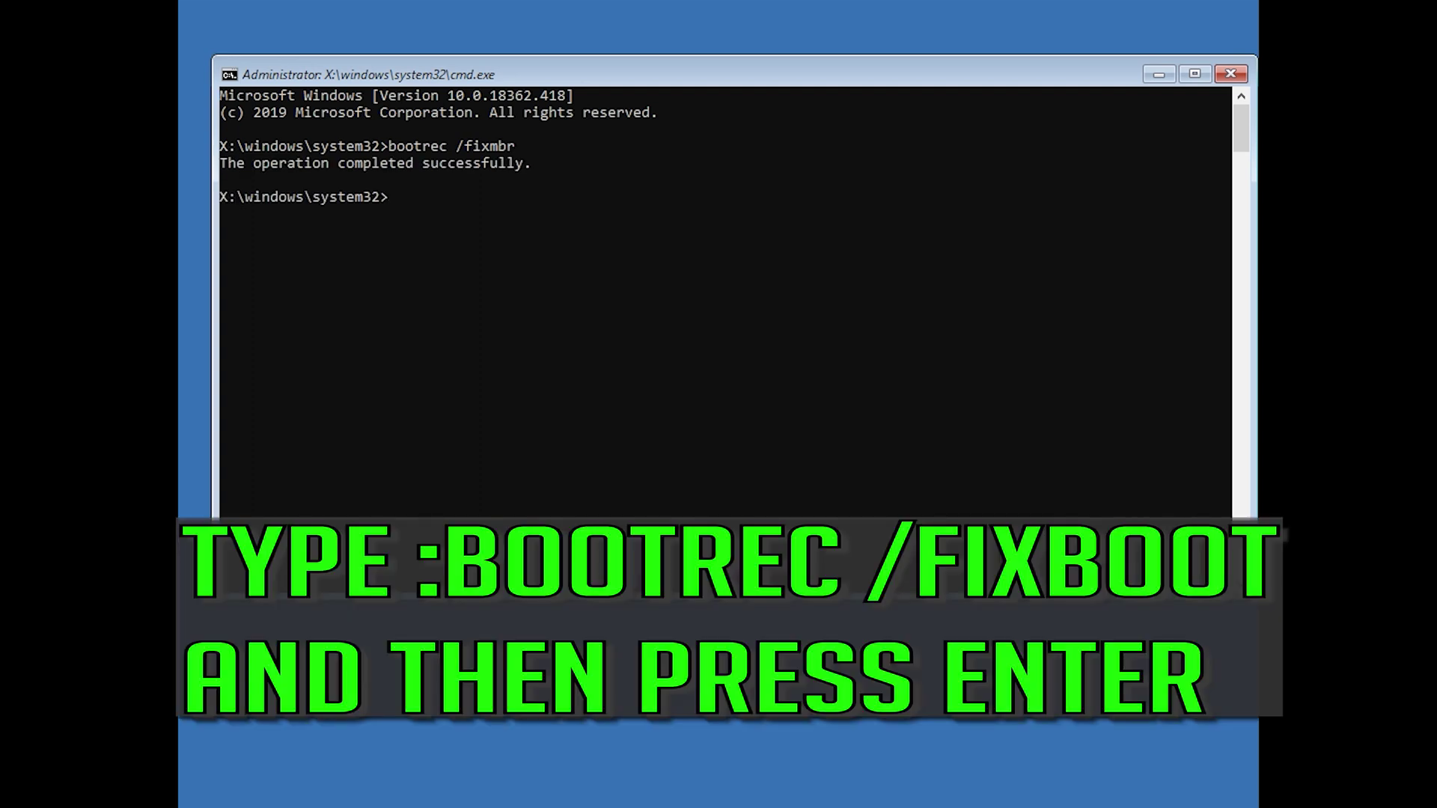
{"action": "type", "text": "bootrec /fixboot"}
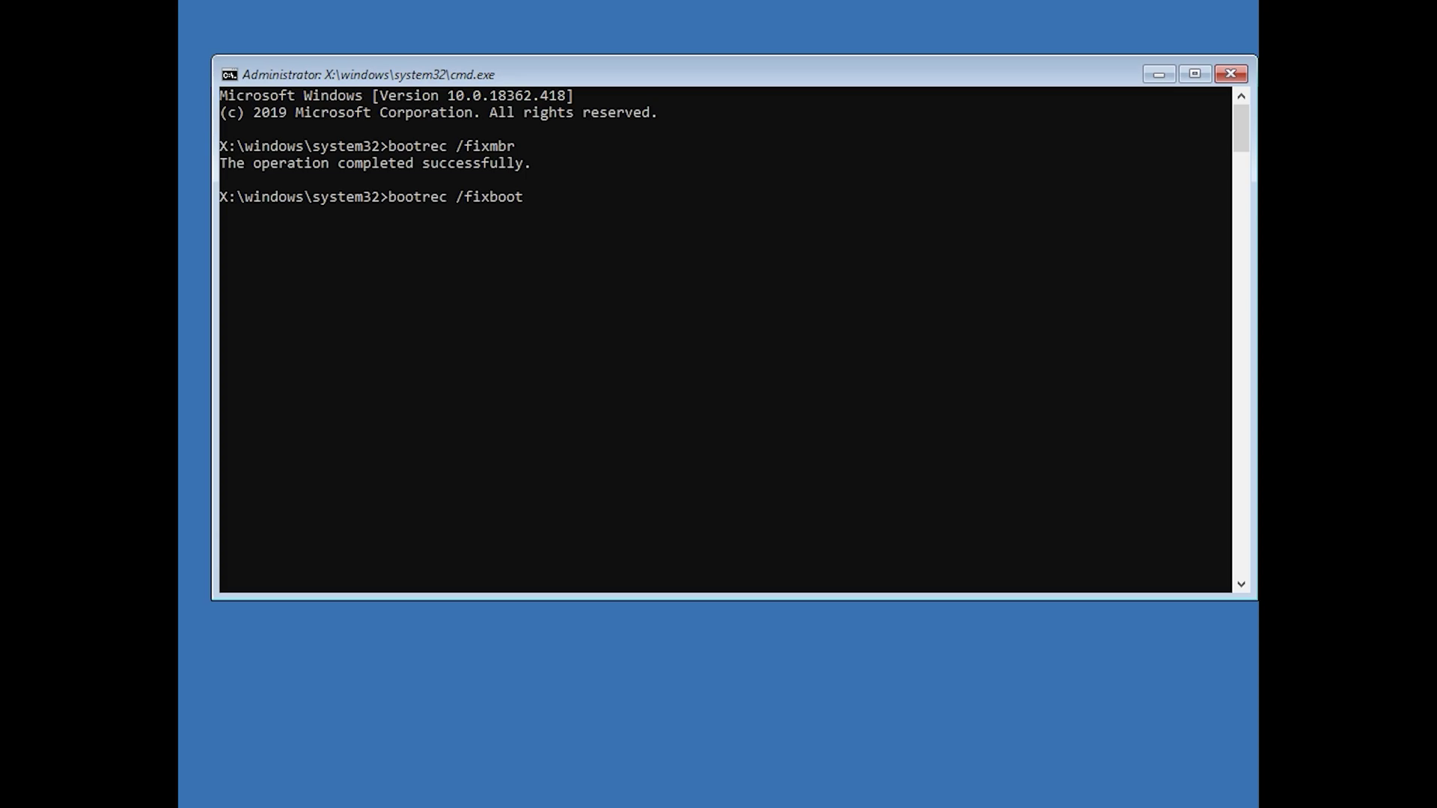
{"action": "key", "text": "Return"}
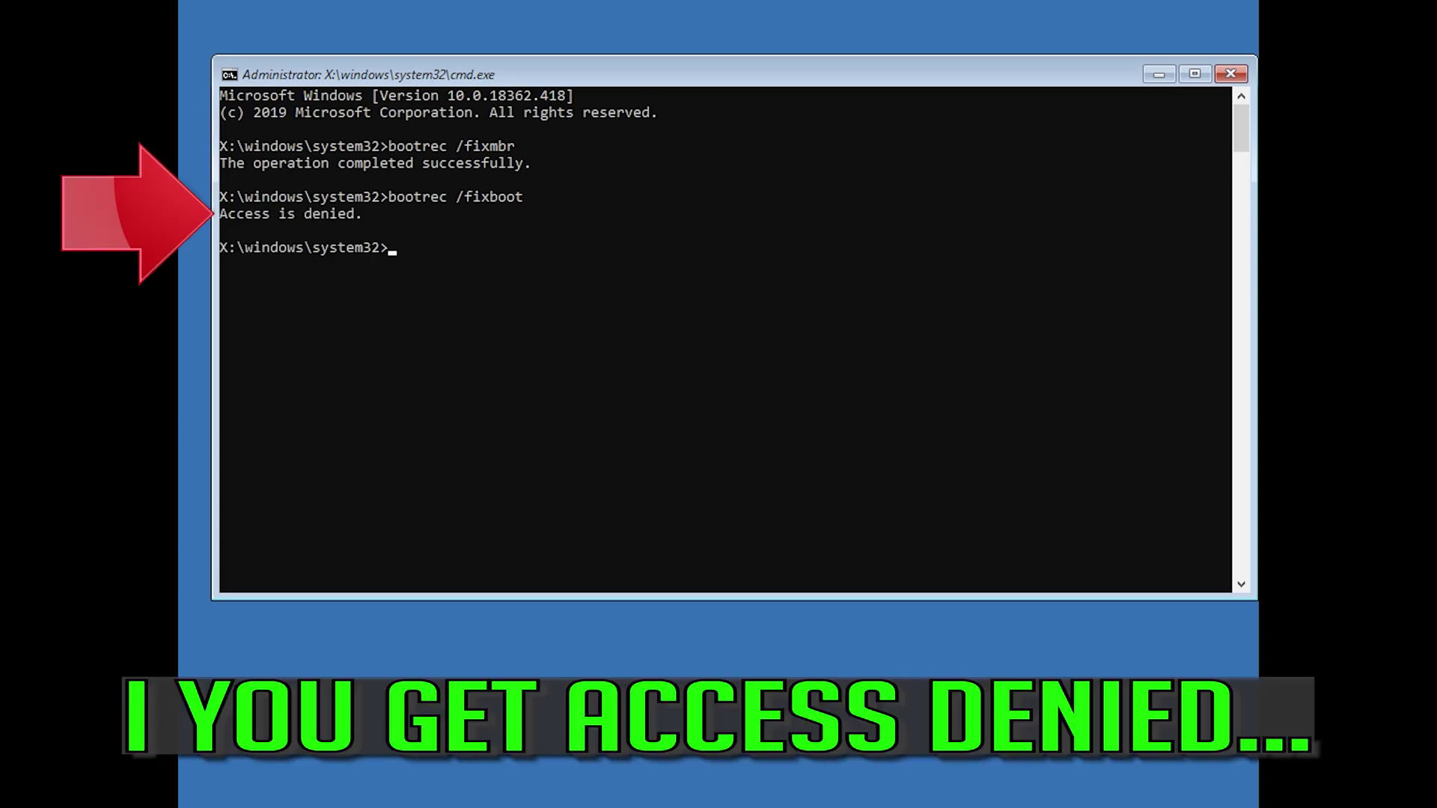
Update the system partition's boot code with bootsect /nt60 sys and run bootrec /fixboot again
{"action": "type", "text": "bootsect /nt60 sys"}
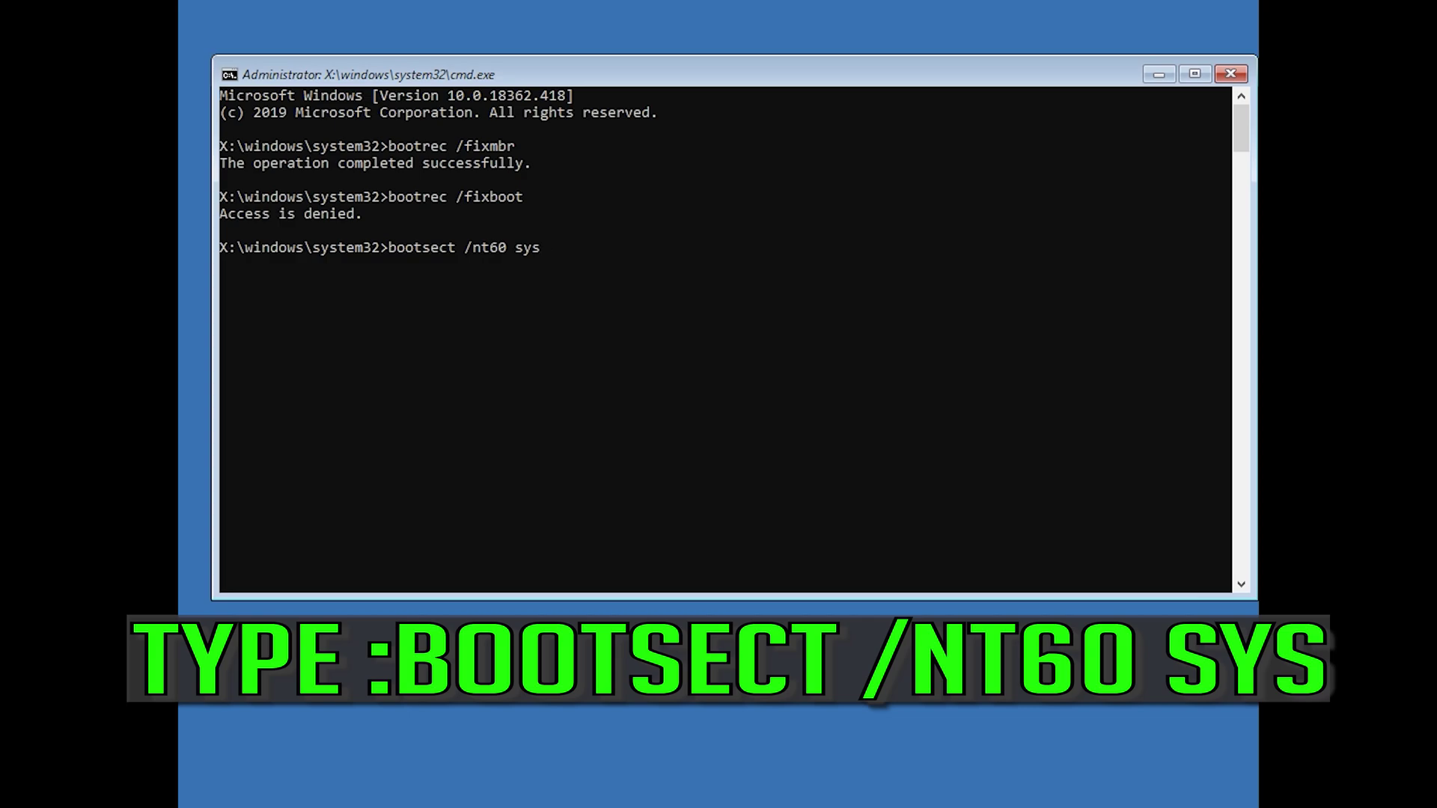
{"action": "key", "text": "Return"}
{"action": "type", "text": "boot"}
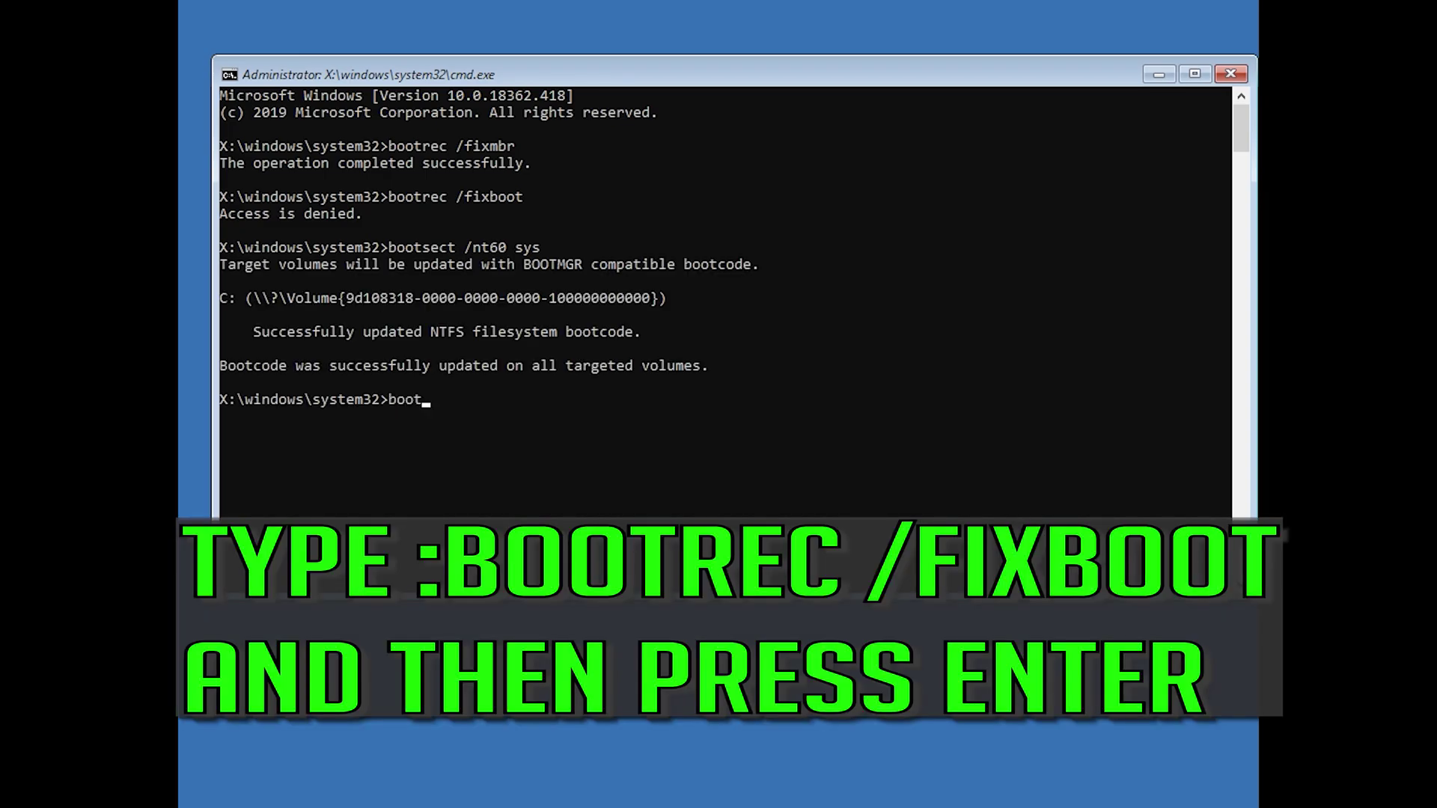
{"action": "type", "text": "rec /fixboot"}
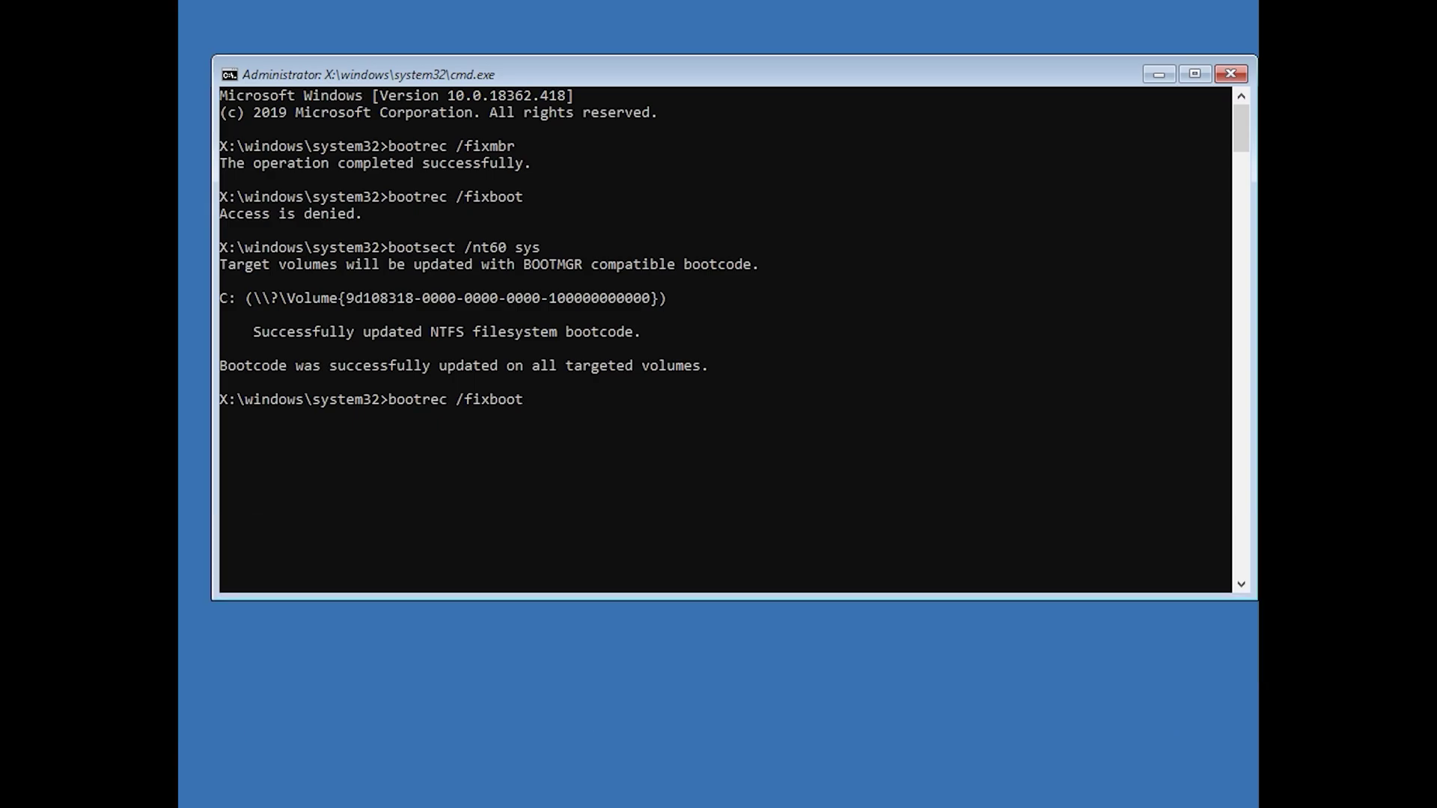
{"action": "key", "text": "Return"}
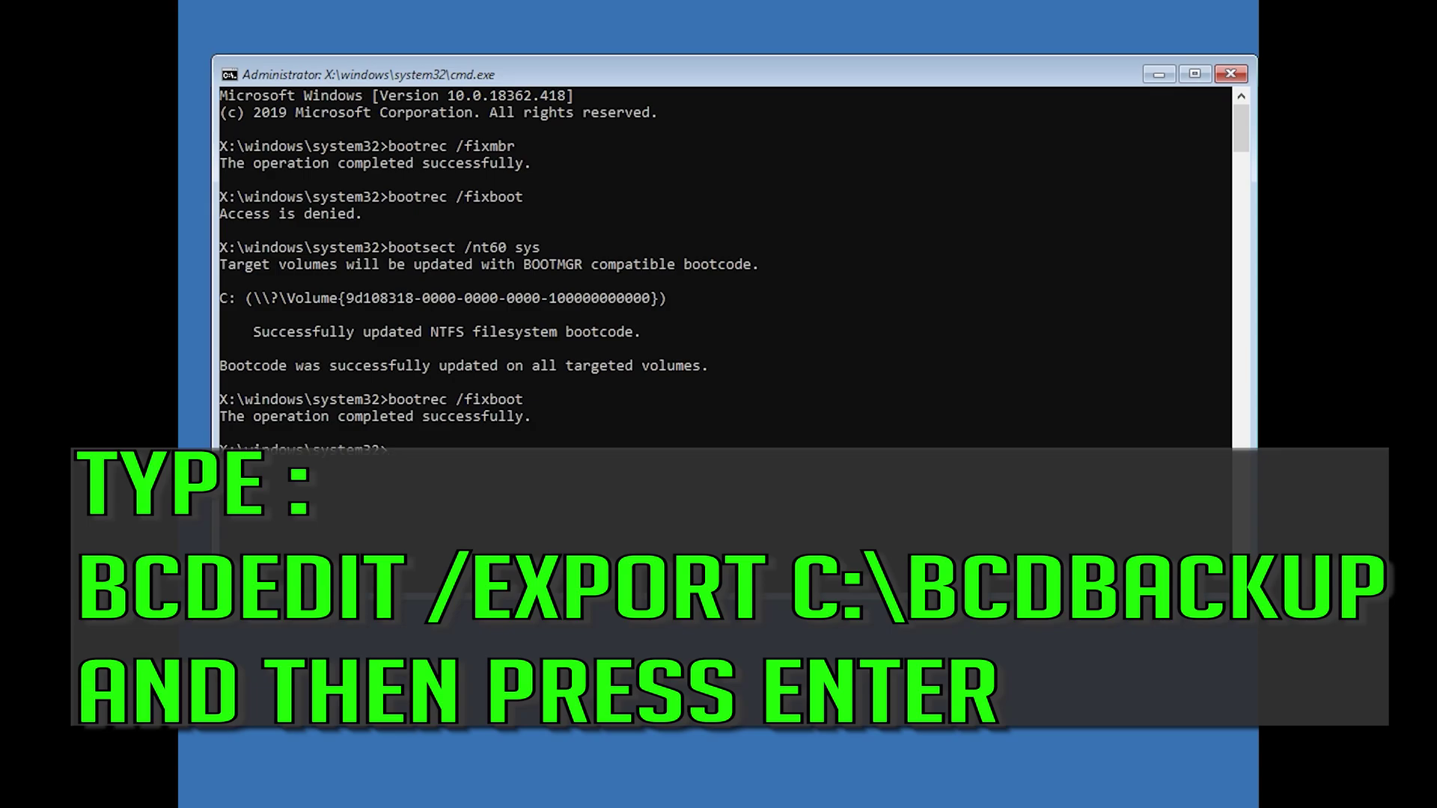
Back up the boot configuration data by running bcdedit /export c:\bcdbackup
{"action": "type", "text": "bcdedit /export c:\\bcdbacku"}
{"action": "type", "text": "p"}
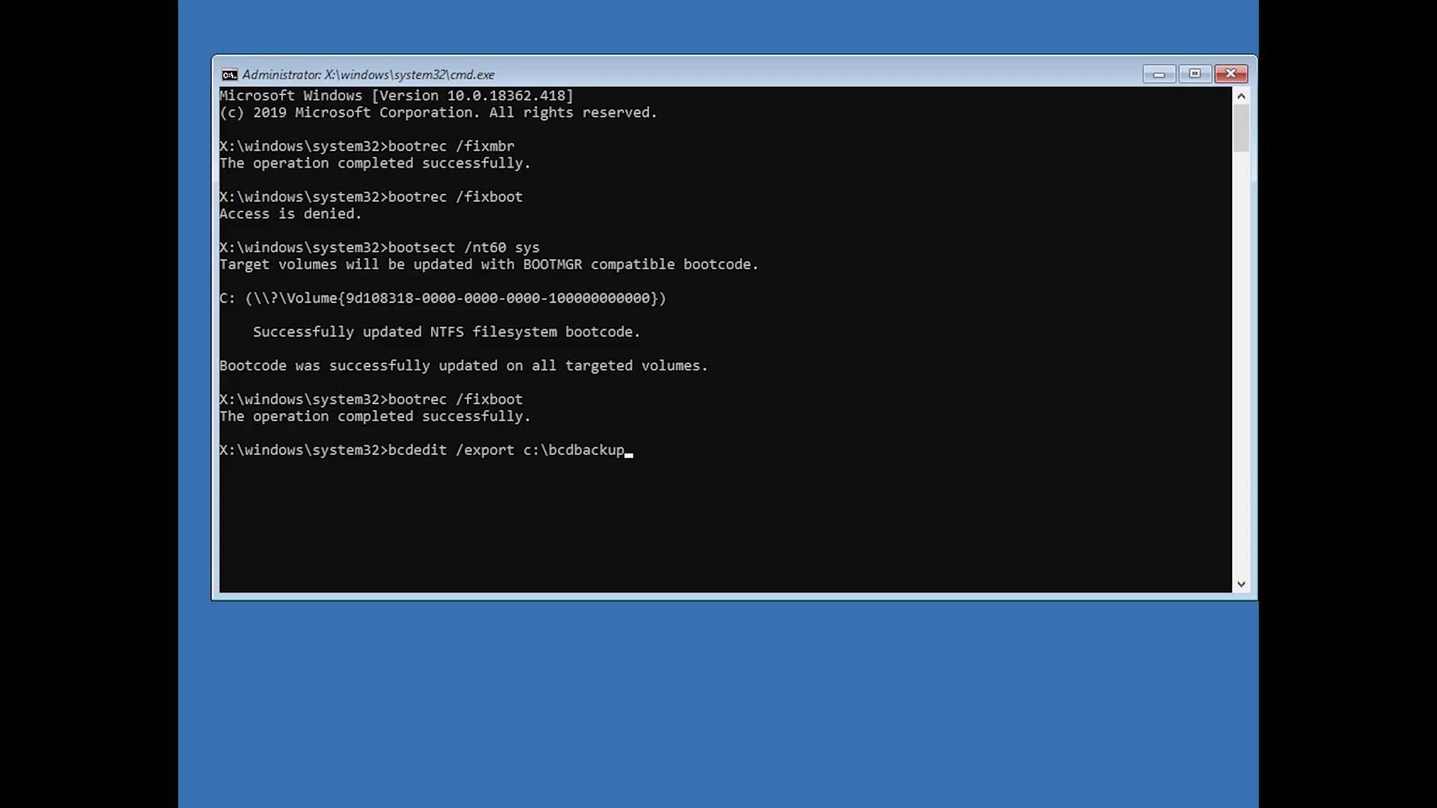
{"action": "key", "text": "Return"}
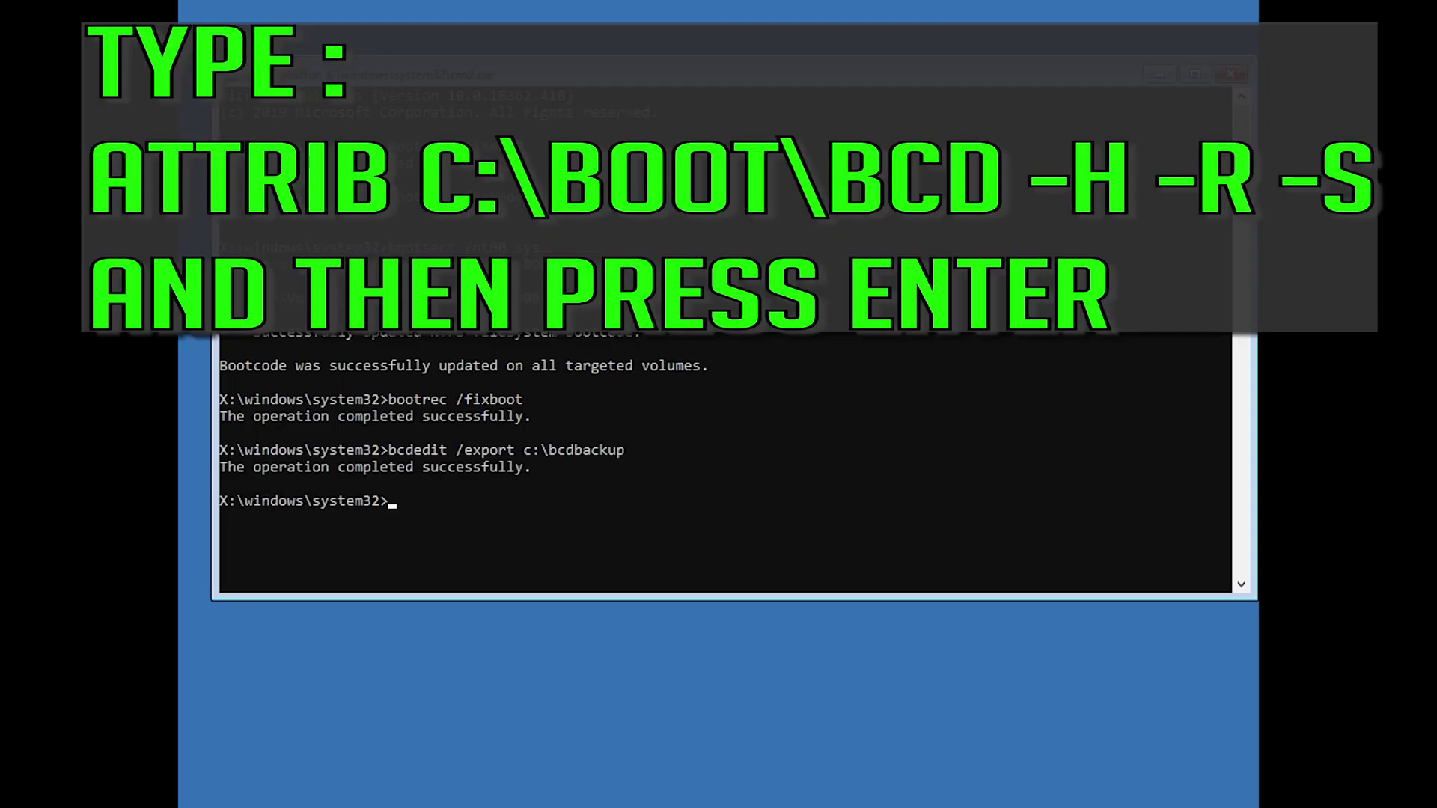
Clear the BCD file's attributes with attrib c:\boot\bcd -h -r -s and rename it using ren c:\boot\bcd bcd.old
{"action": "type", "text": "attrib c:\\boot\\bcd -h"}
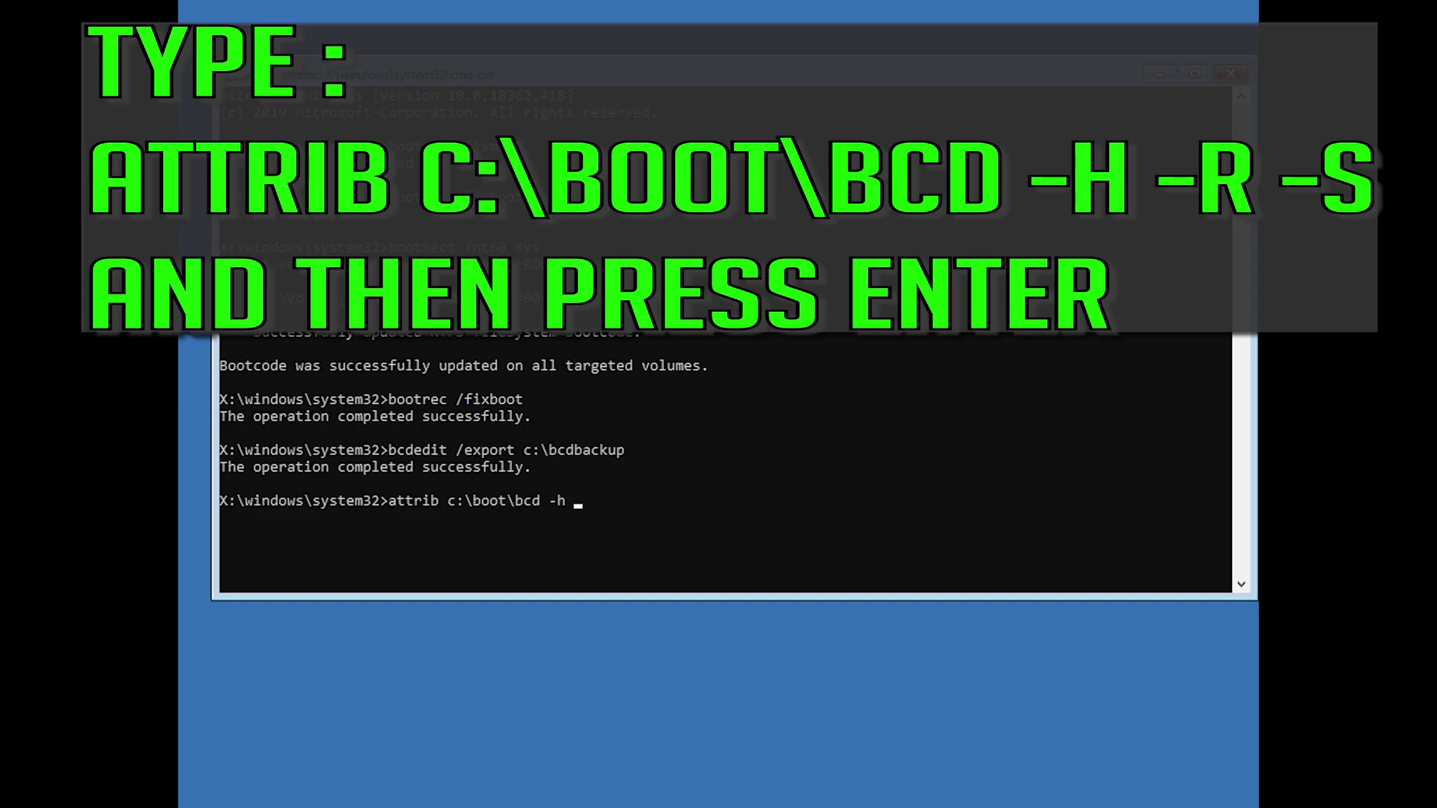
{"action": "type", "text": " -r -s"}
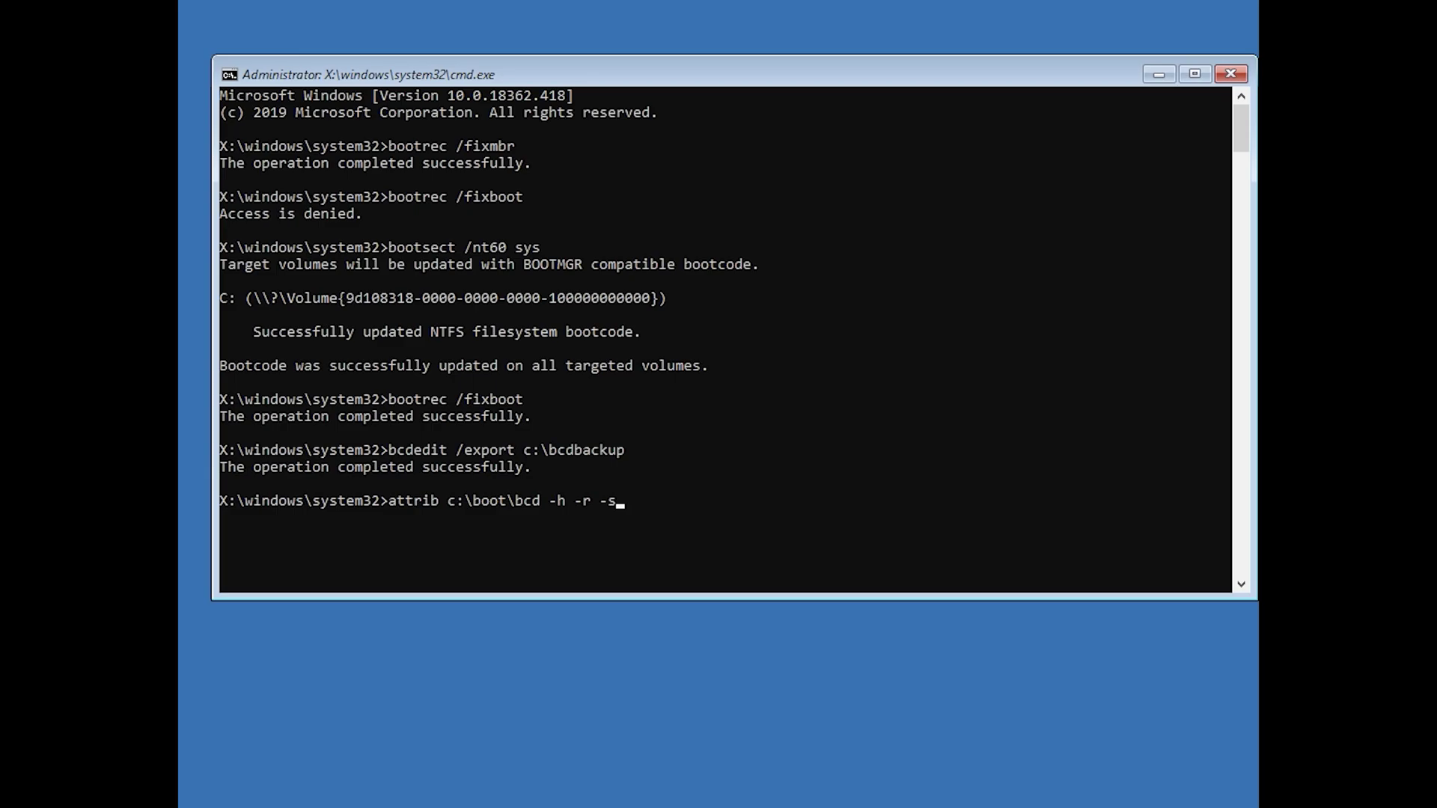
{"action": "key", "text": "Return"}
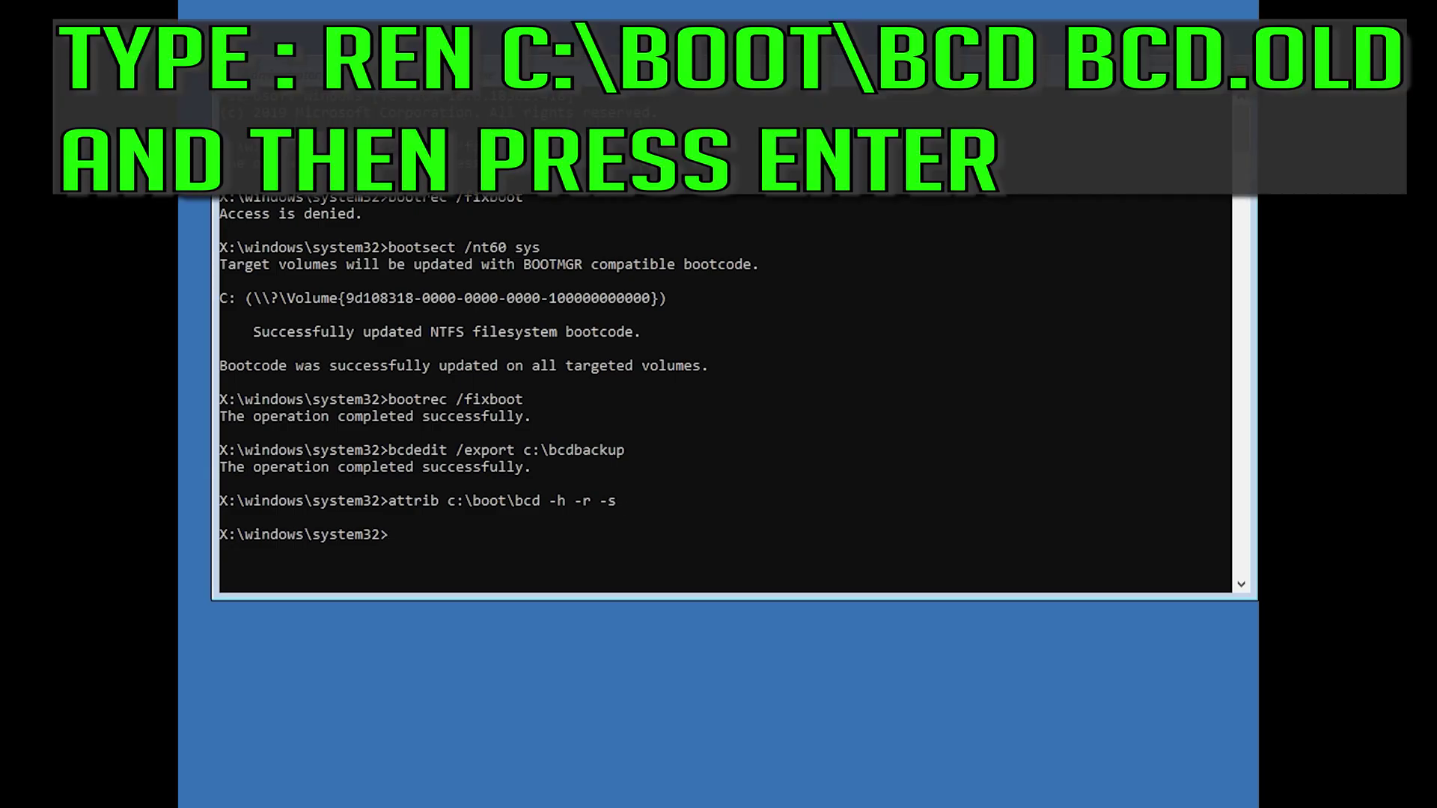
{"action": "type", "text": "ren c:\\boot\\bcd bcd.old"}
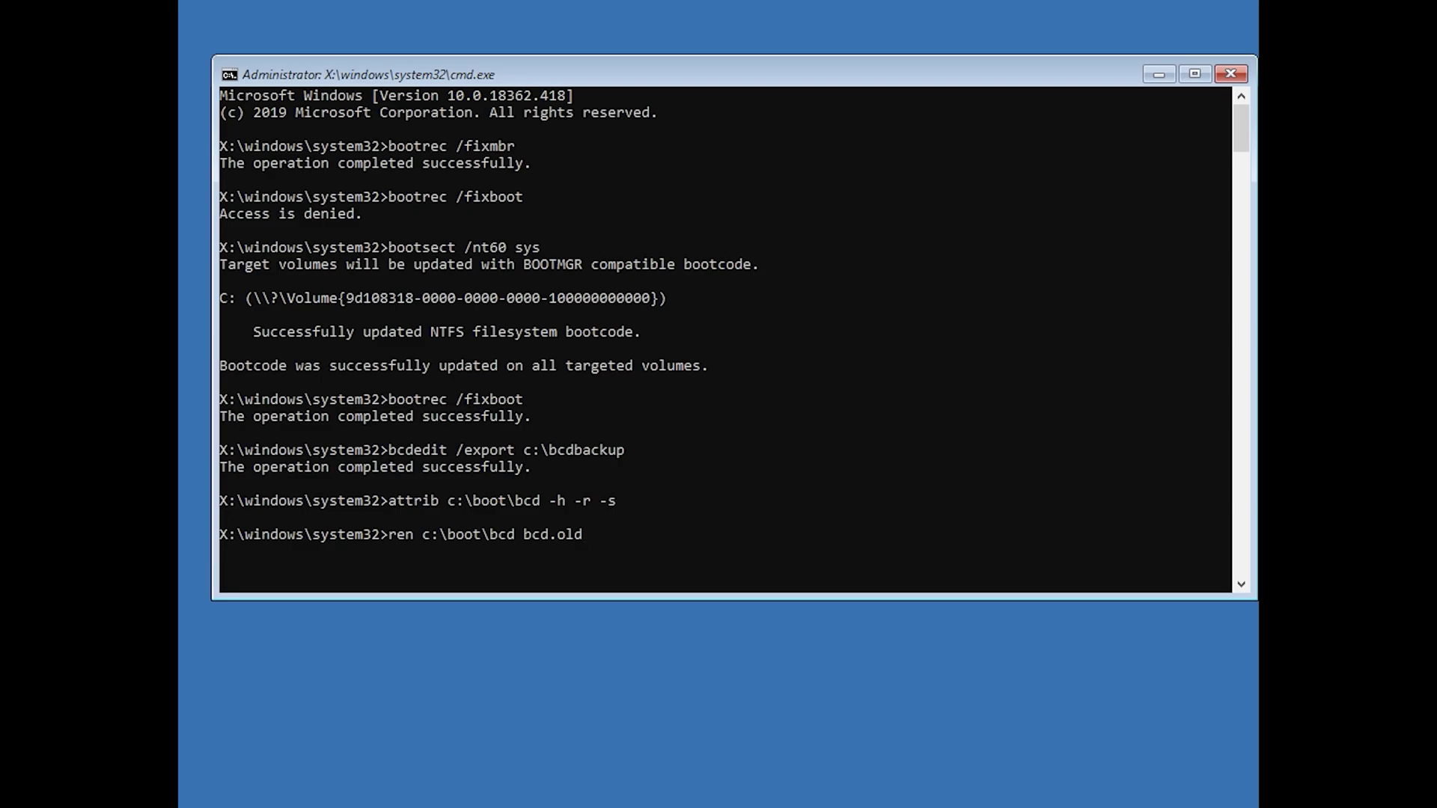
{"action": "key", "text": "Return"}
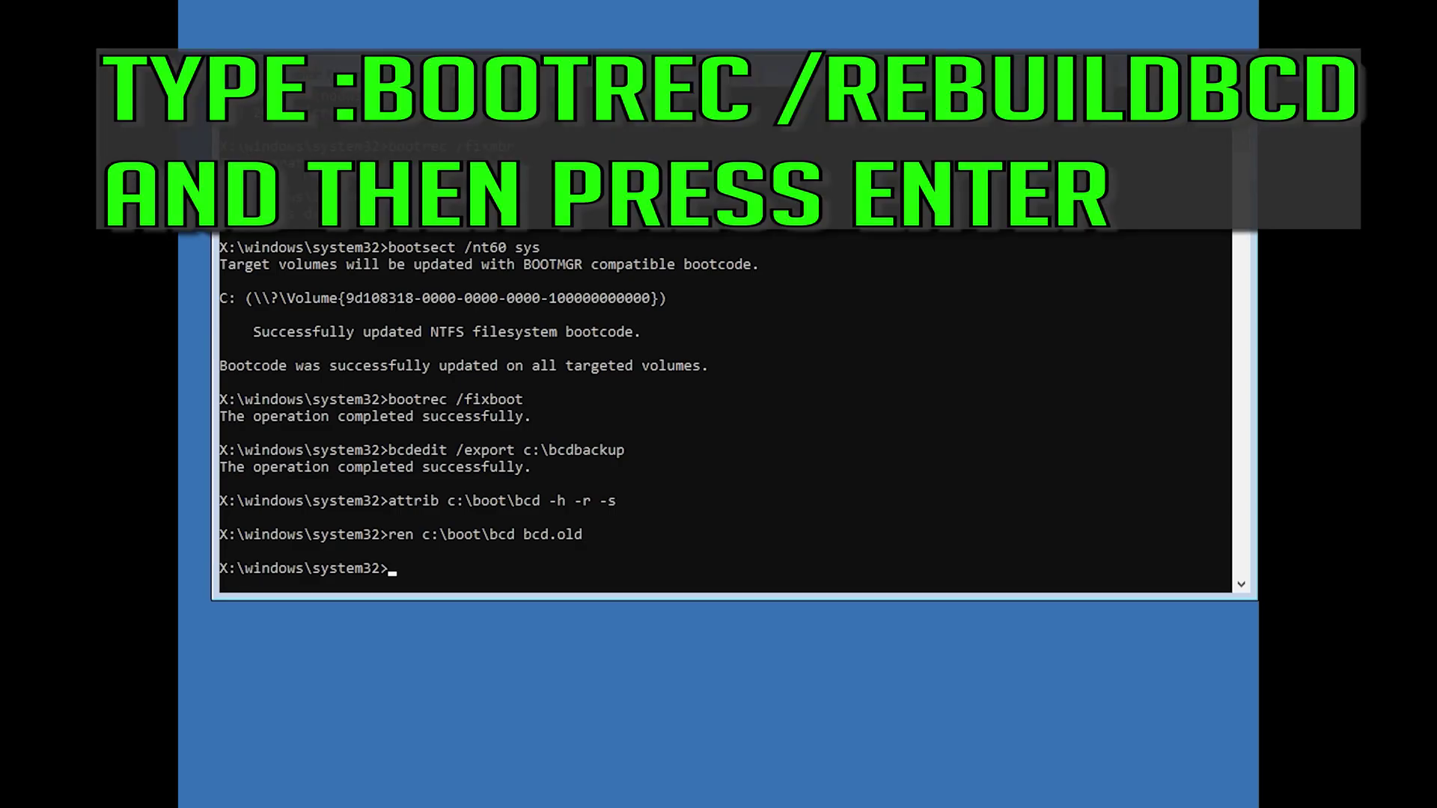
Rebuild the boot configuration with bootrec /rebuildbcd and answer y to add the D:\Windows installation to the boot list
{"action": "type", "text": "bootrec /rebuildbcd"}
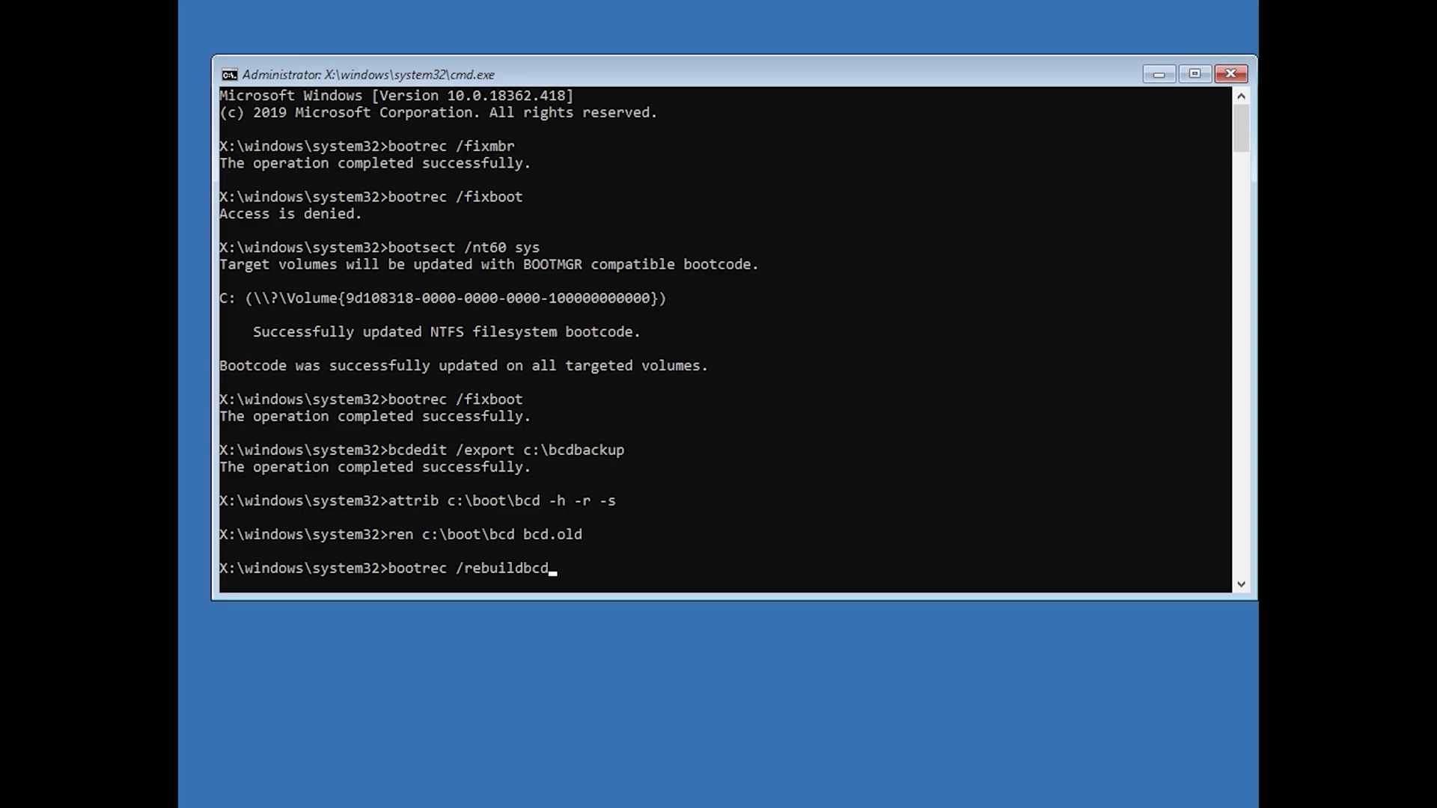
{"action": "key", "text": "Return"}
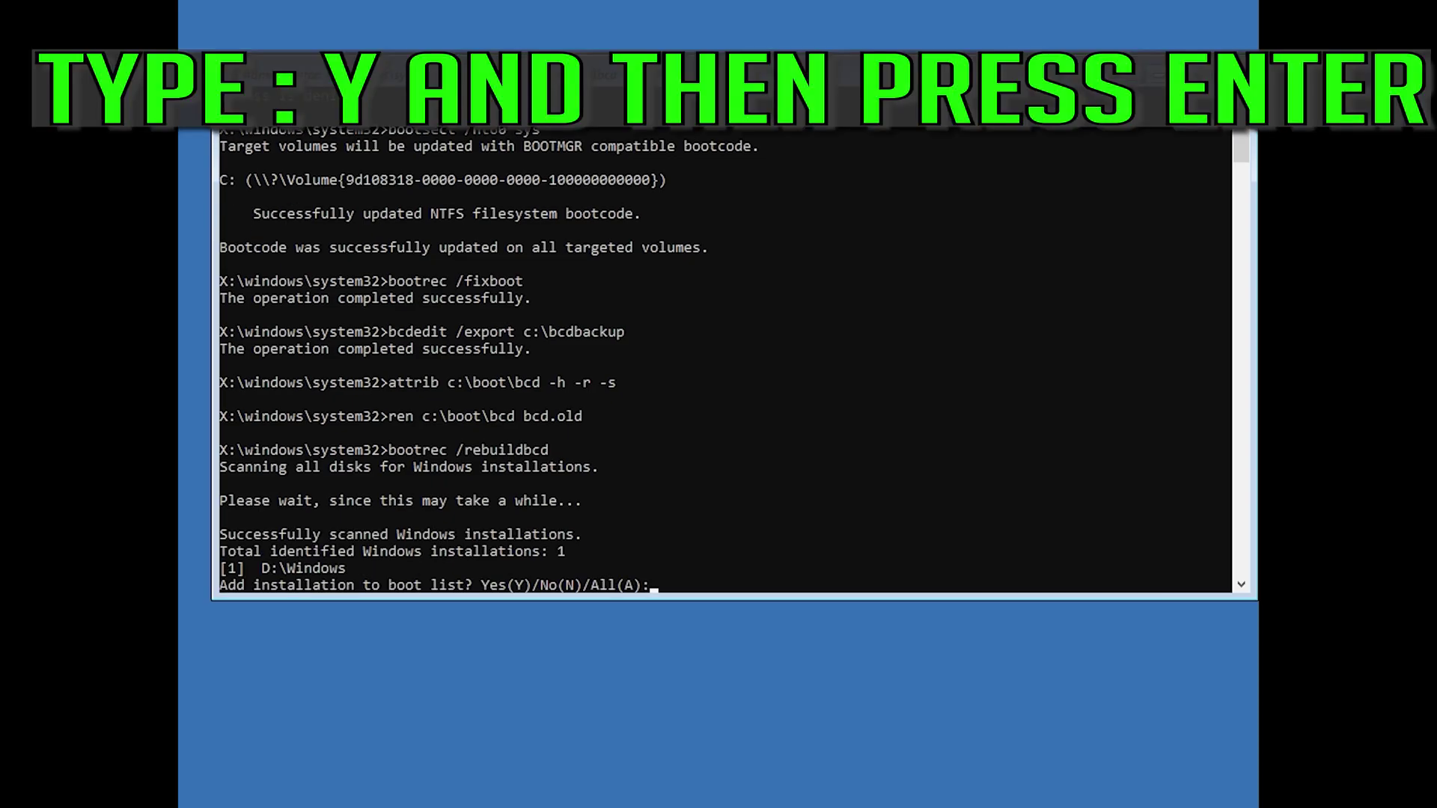
{"action": "type", "text": "y"}
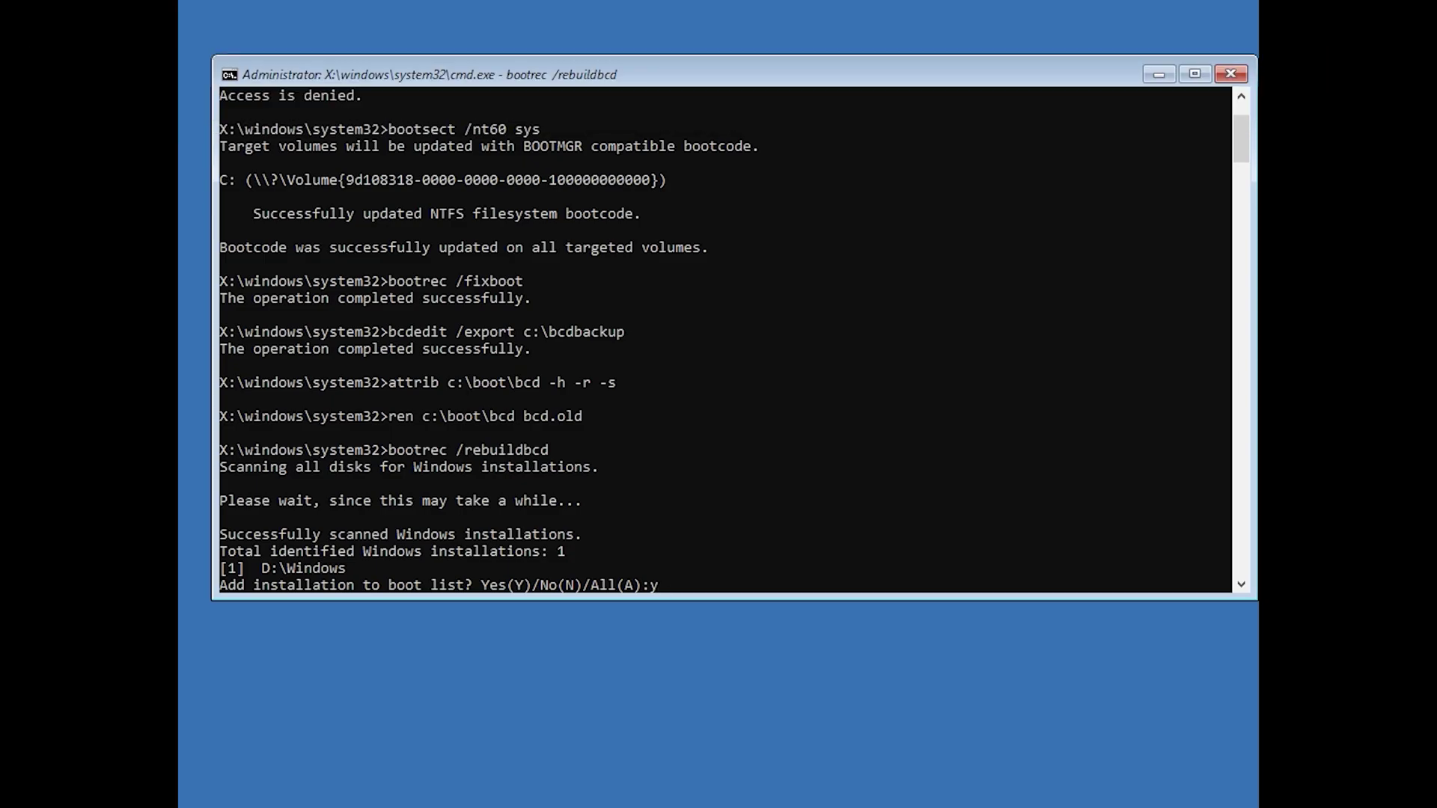
{"action": "key", "text": "Return"}
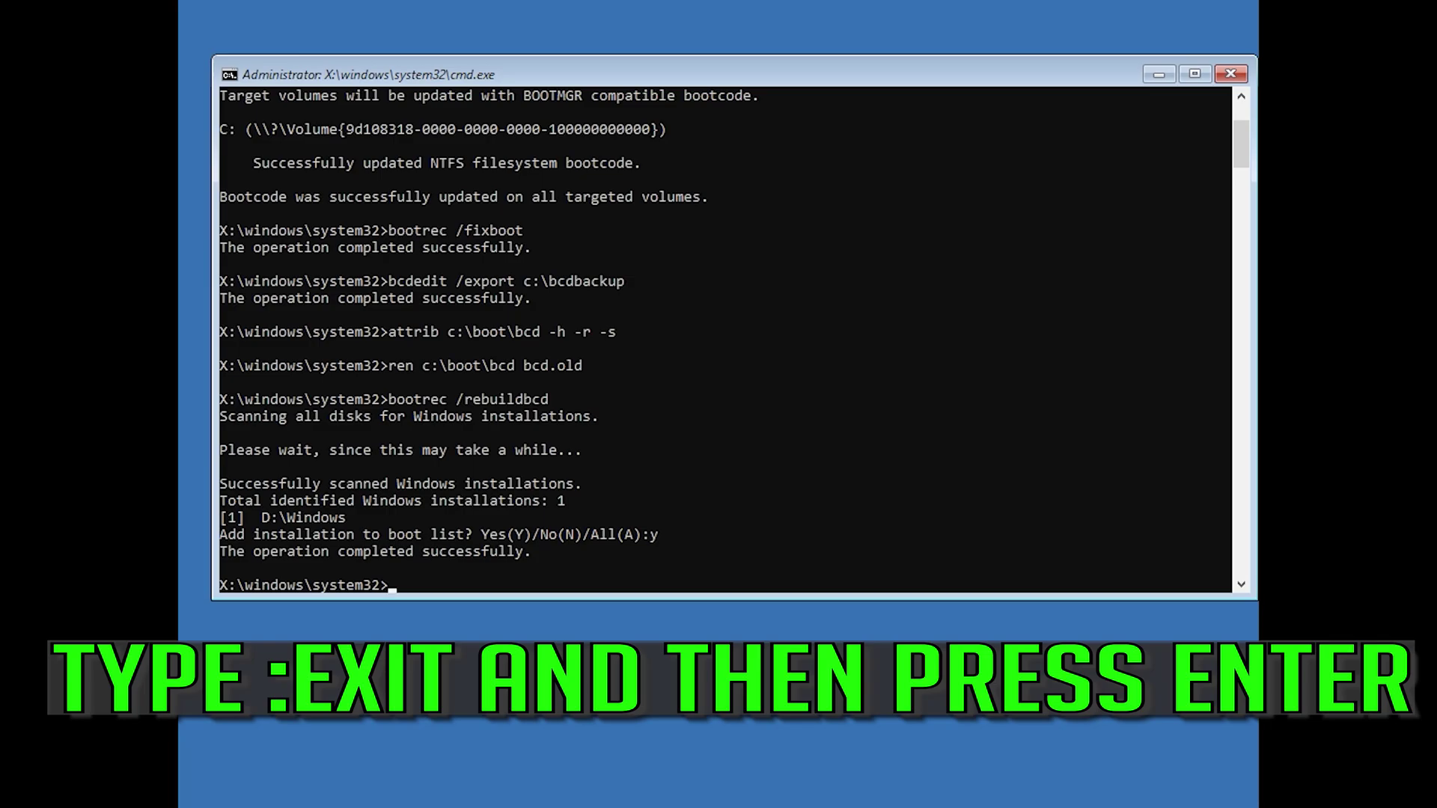
Close the command prompt with exit and continue to Windows 10 Pro
{"action": "type", "text": "exit"}
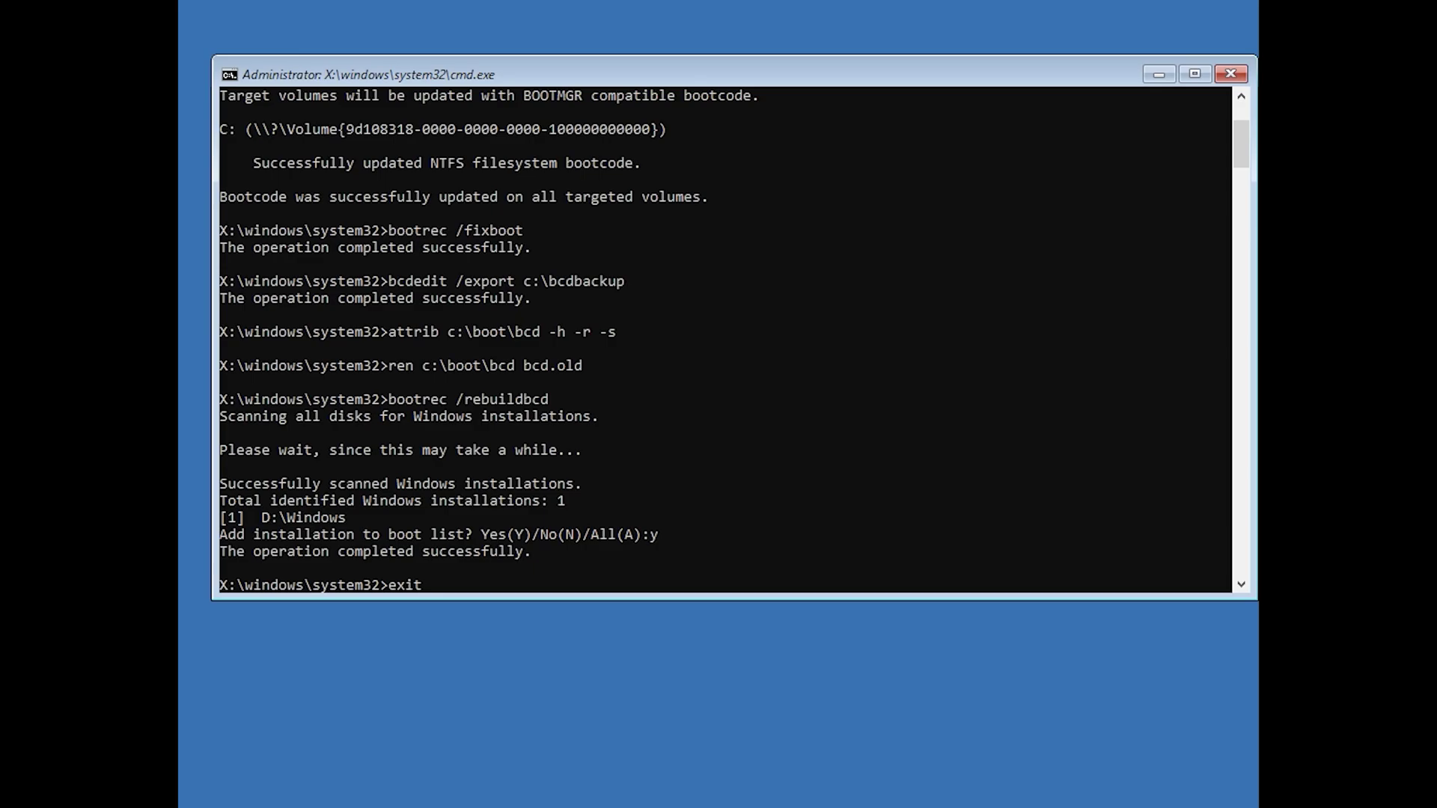
{"action": "key", "text": "Return"}
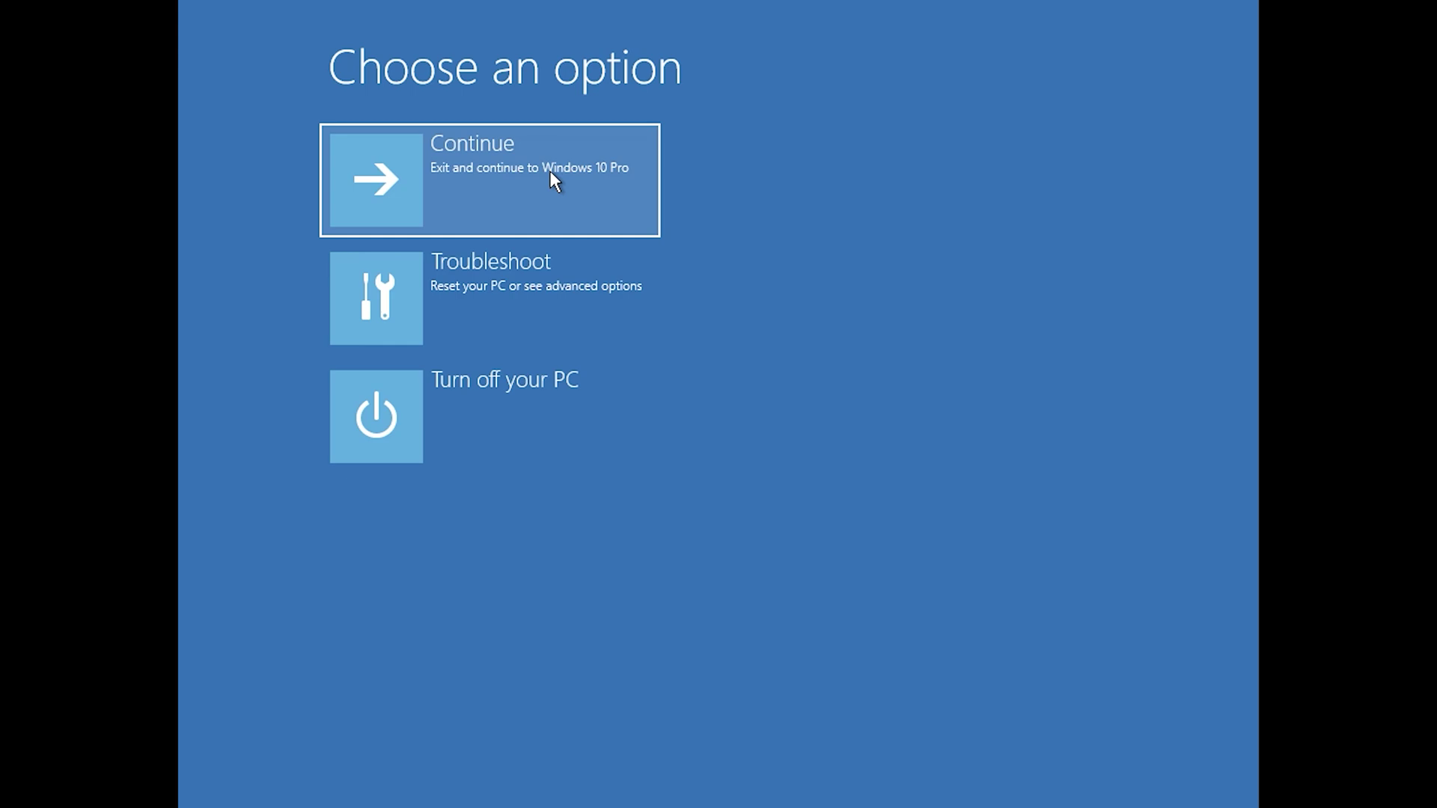
{"action": "left_click", "coordinate": [550, 171]}
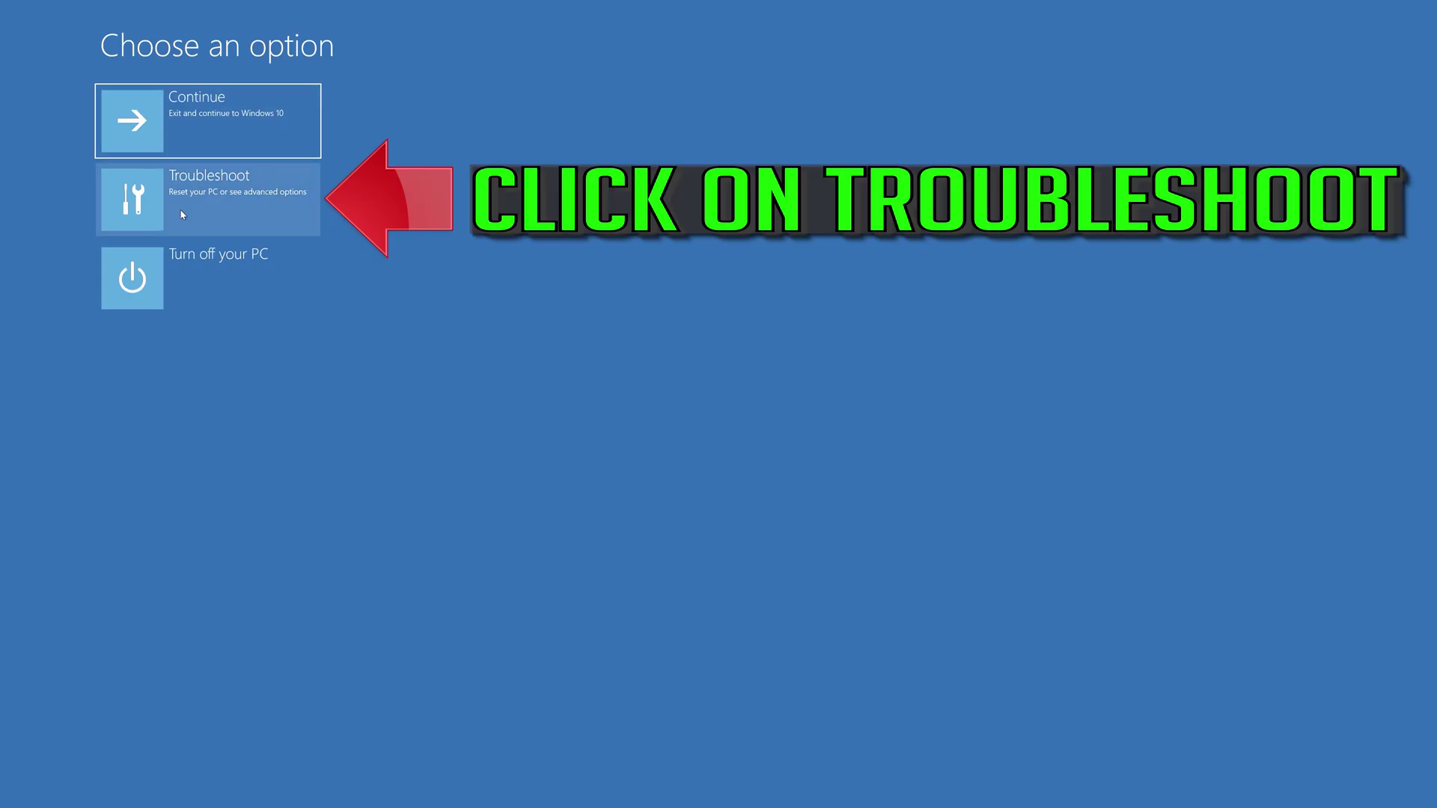
Open System Restore from the advanced troubleshooting options, choose the listed account and continue past its password prompt
{"action": "left_click", "coordinate": [214, 213]}
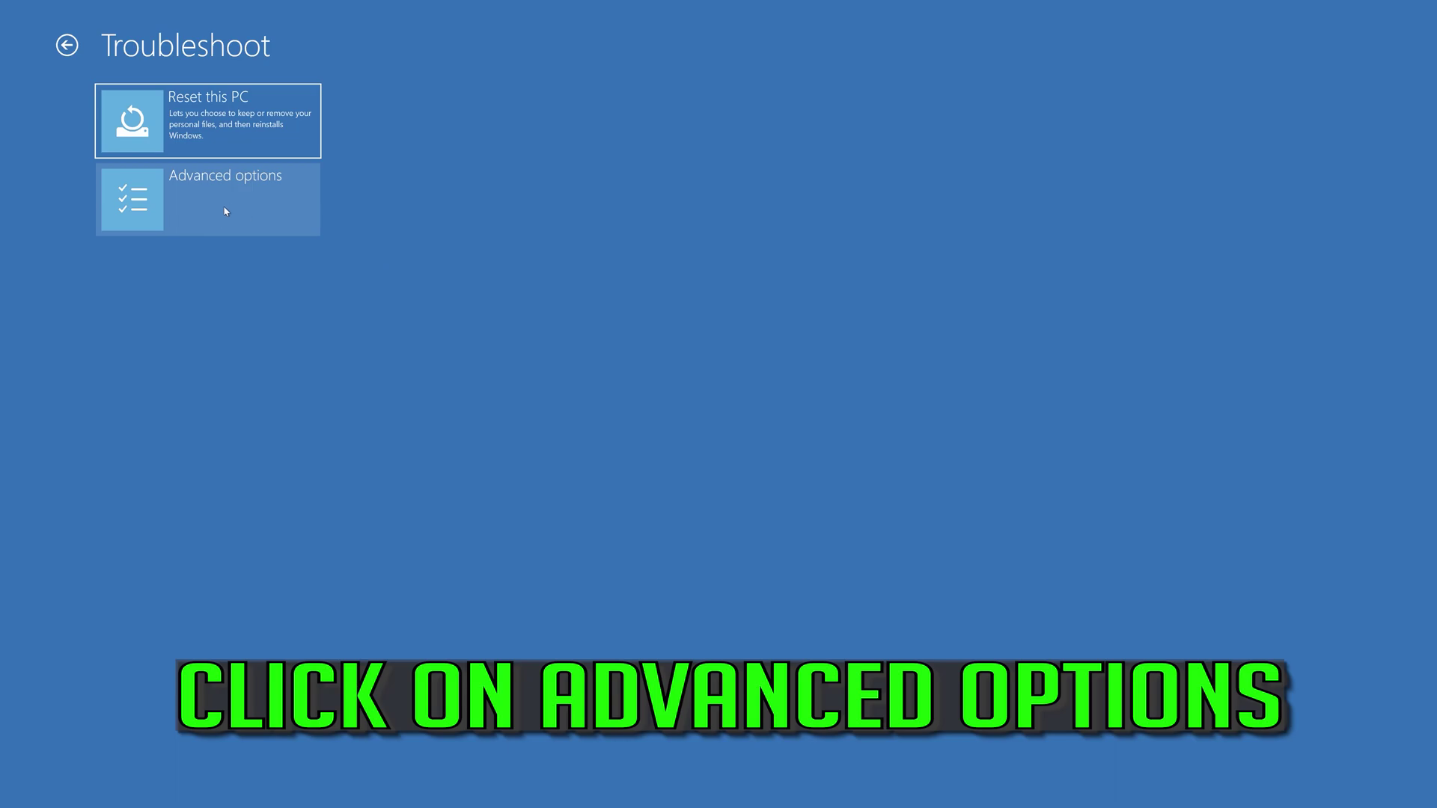
{"action": "left_click", "coordinate": [226, 212]}
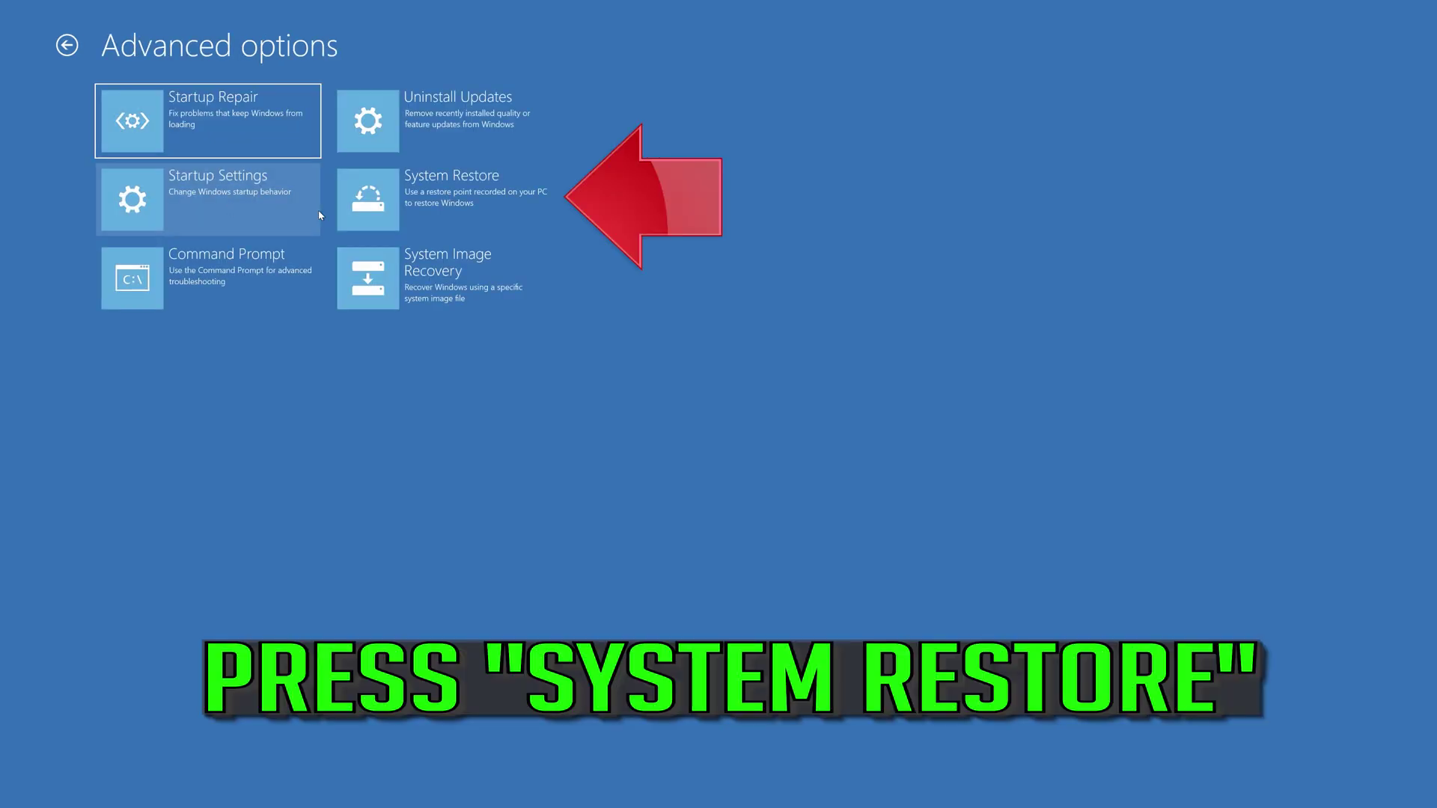
{"action": "left_click", "coordinate": [472, 219]}
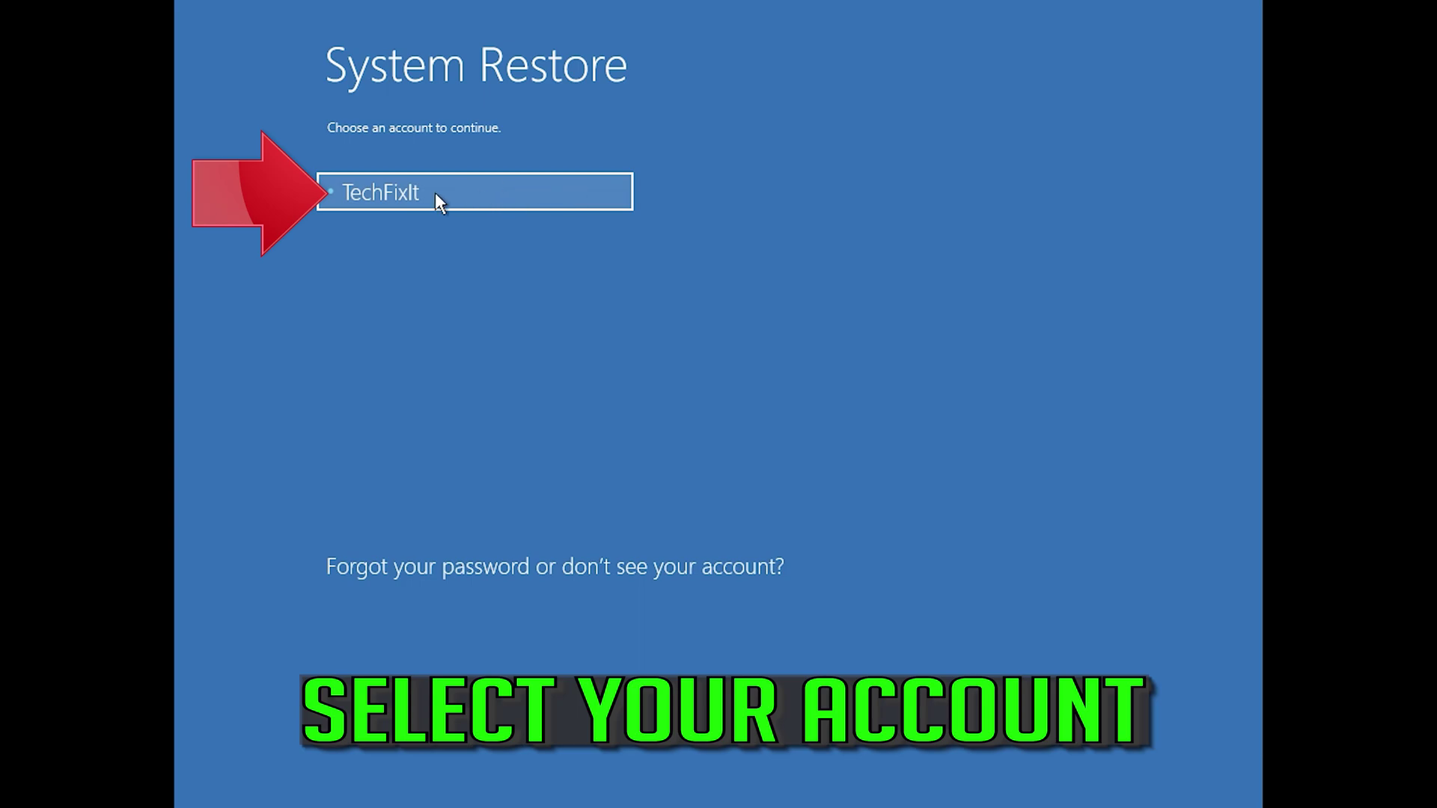
{"action": "left_click", "coordinate": [489, 193]}
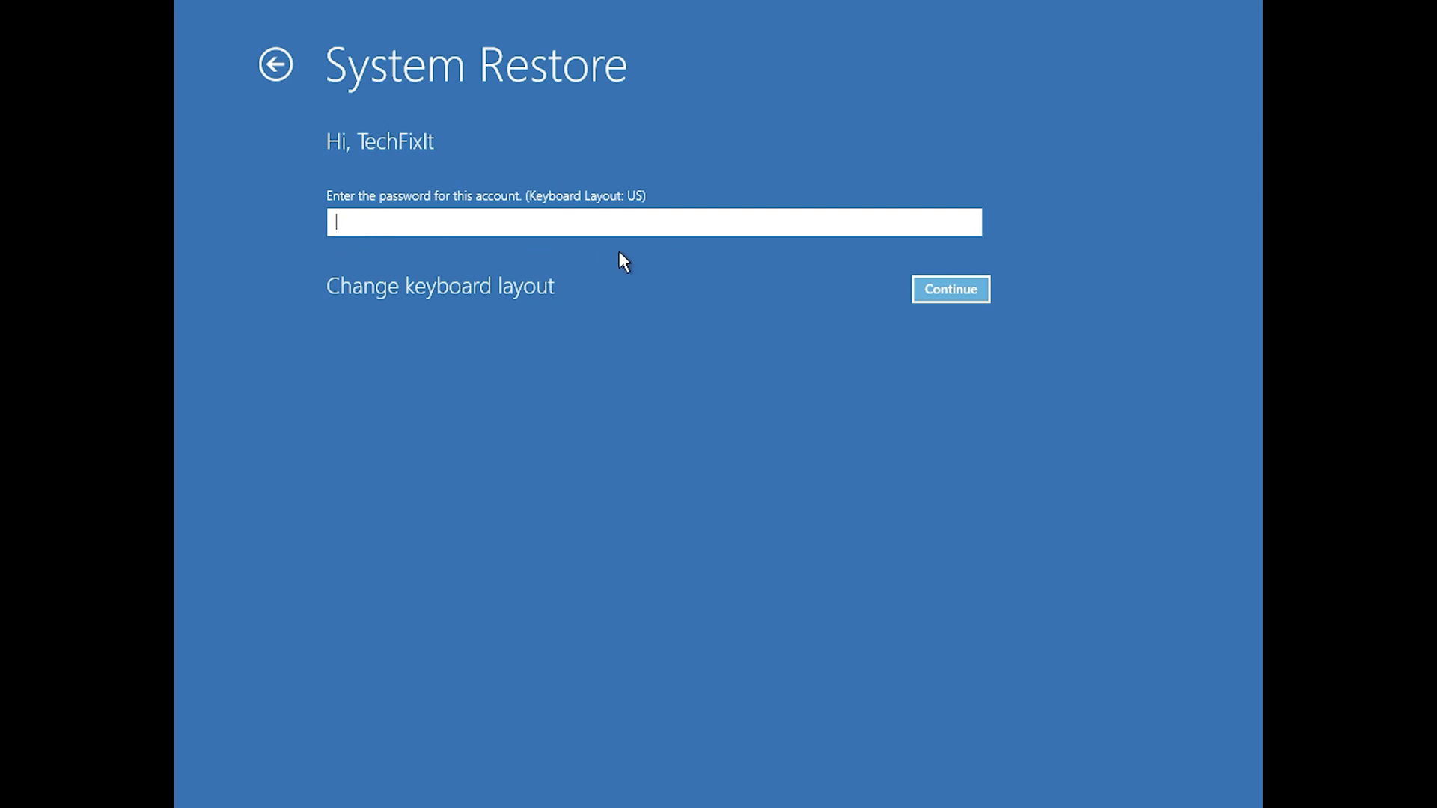
{"action": "left_click", "coordinate": [933, 289]}
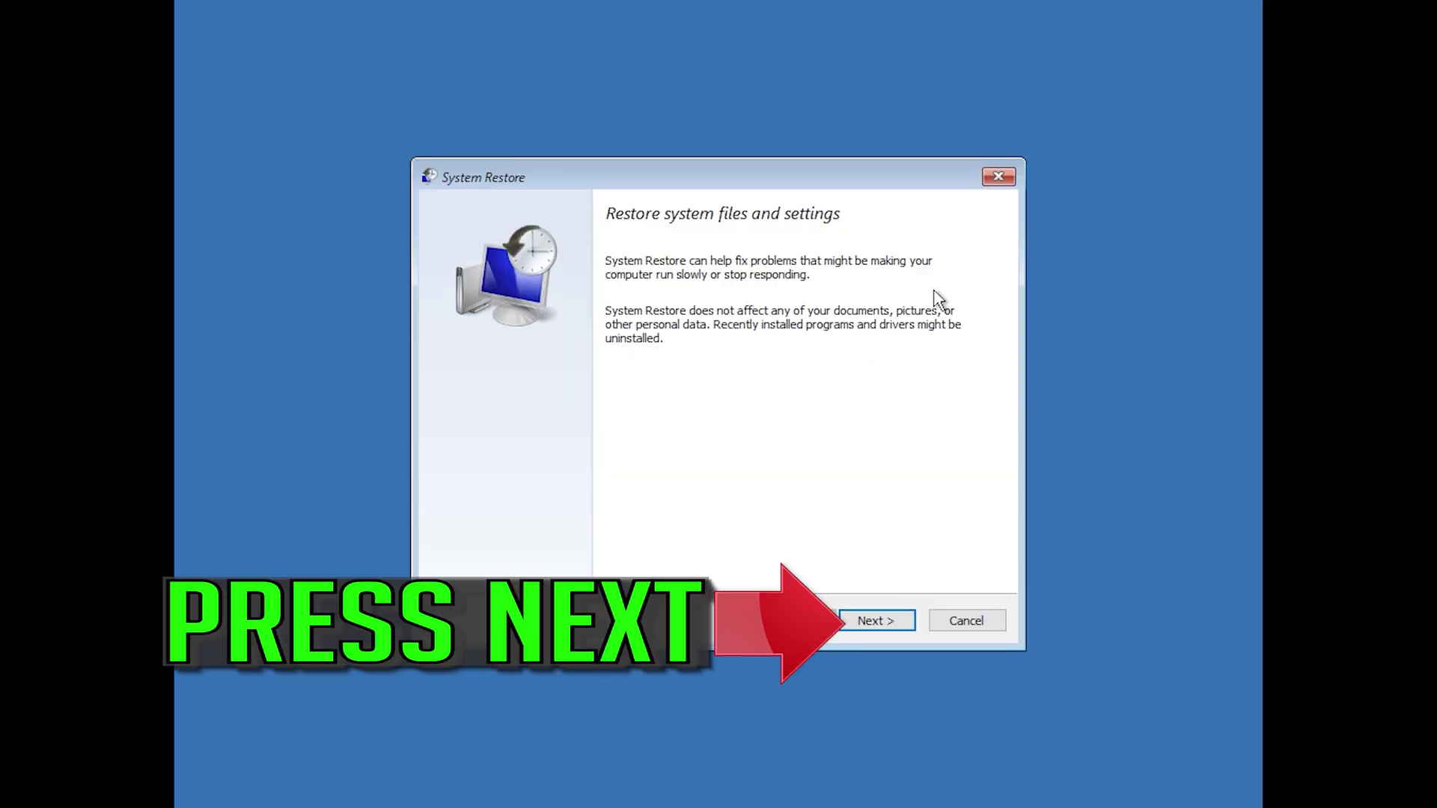
Choose the manual restore point dated 1/10/2020 12:21:42 AM for the system restore
{"action": "left_click", "coordinate": [877, 621]}
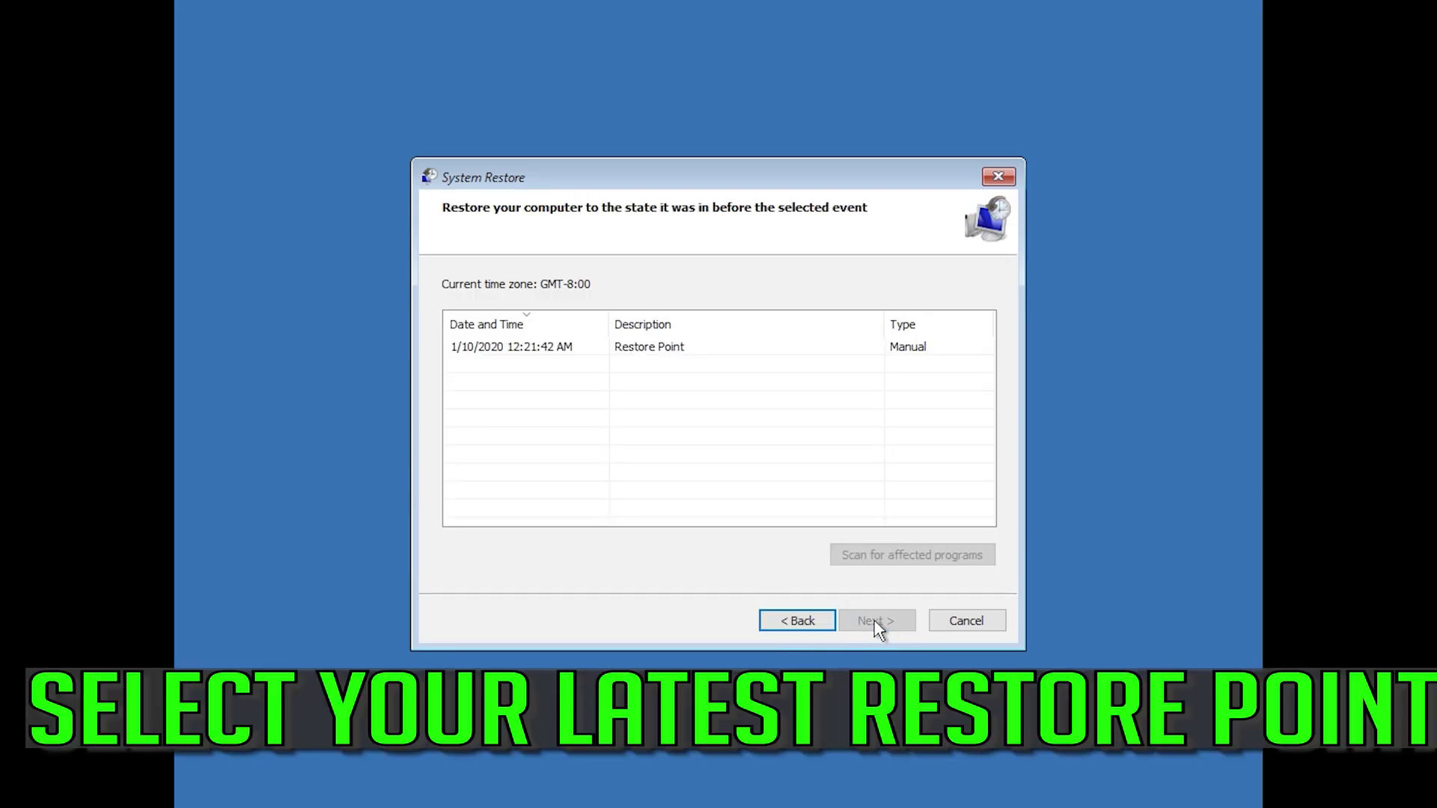
{"action": "left_click", "coordinate": [512, 349]}
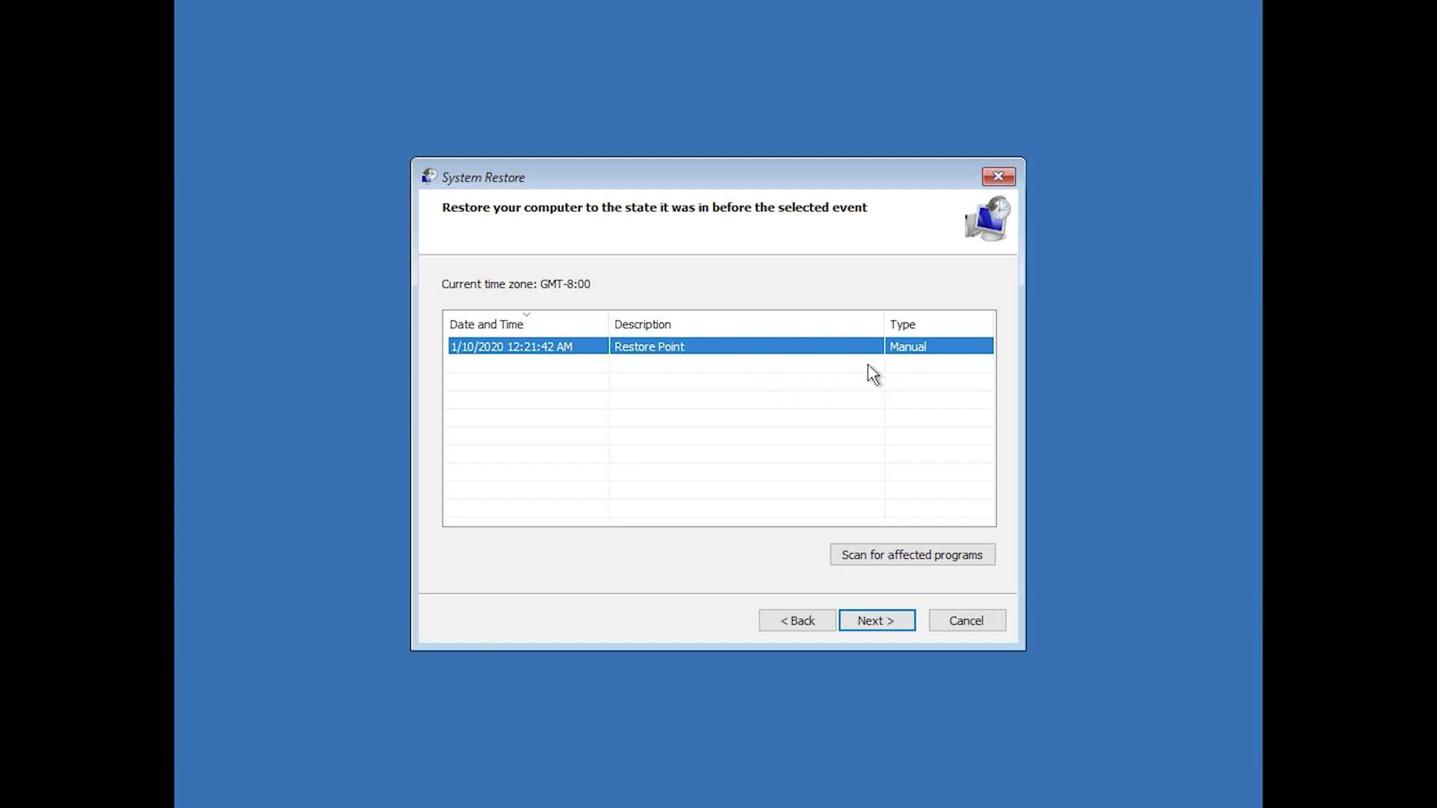
{"action": "left_click", "coordinate": [875, 621]}
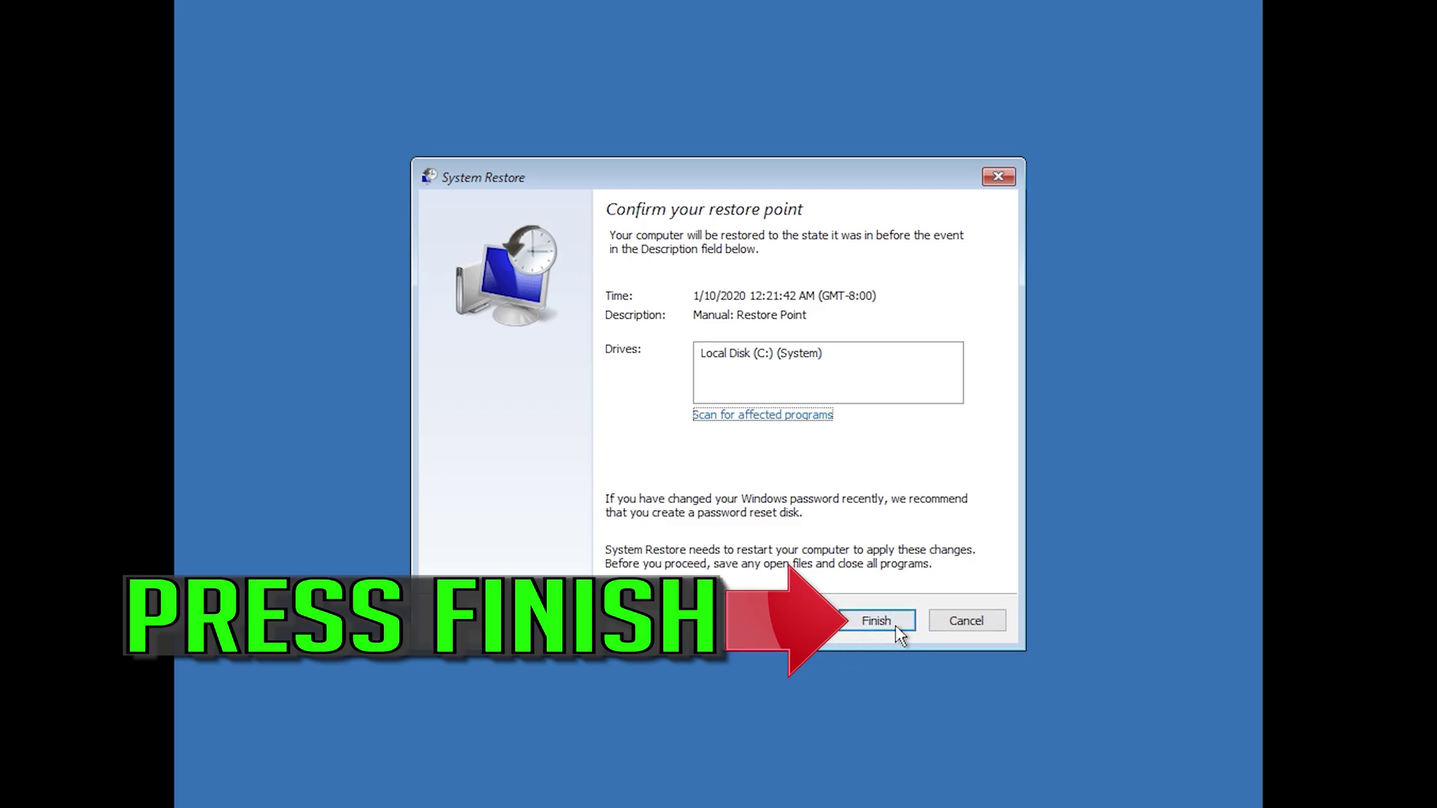
Confirm and run the system restore, restart the computer and dismiss the completion message on the desktop
{"action": "left_click", "coordinate": [881, 634]}
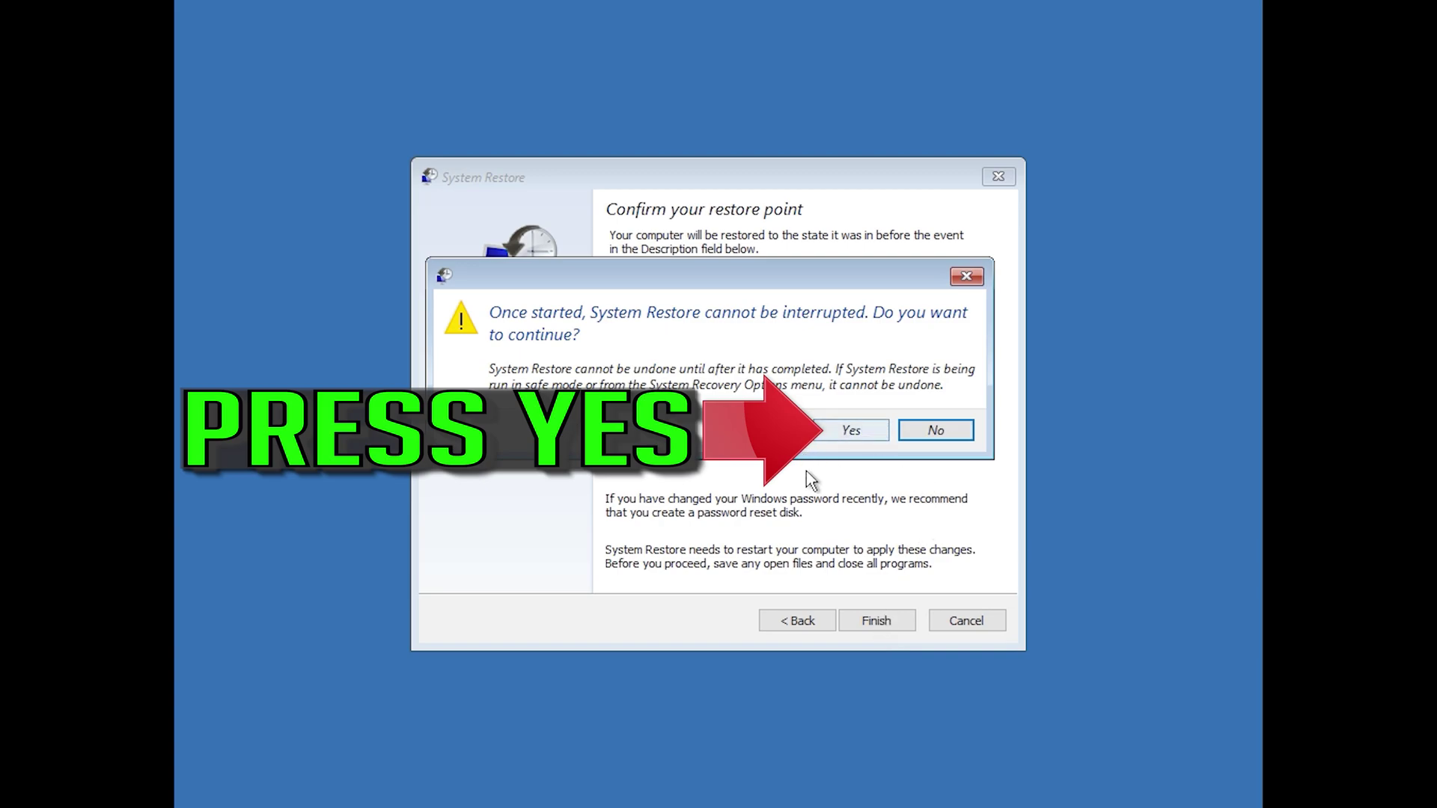
{"action": "left_click", "coordinate": [848, 438]}
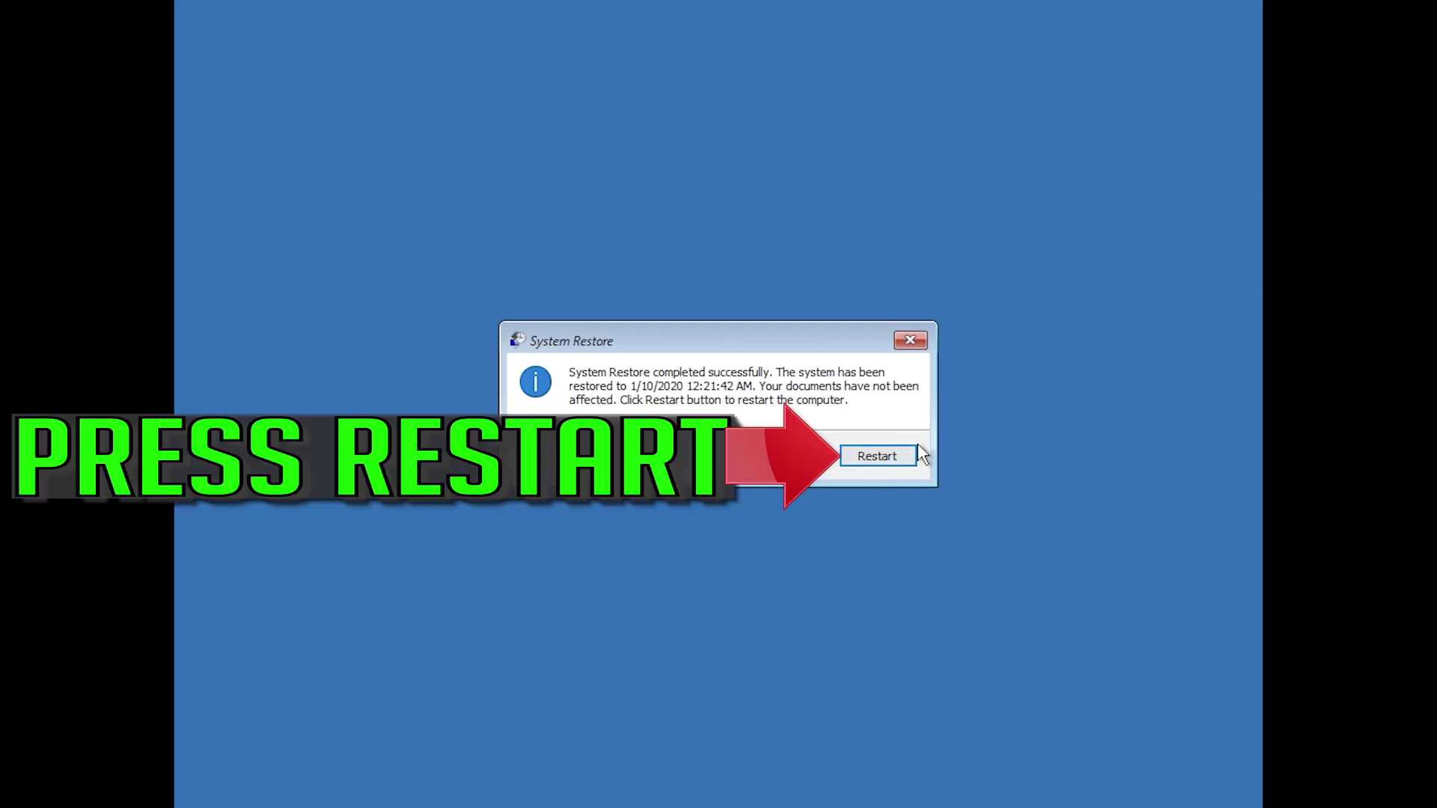
{"action": "left_click", "coordinate": [866, 460]}
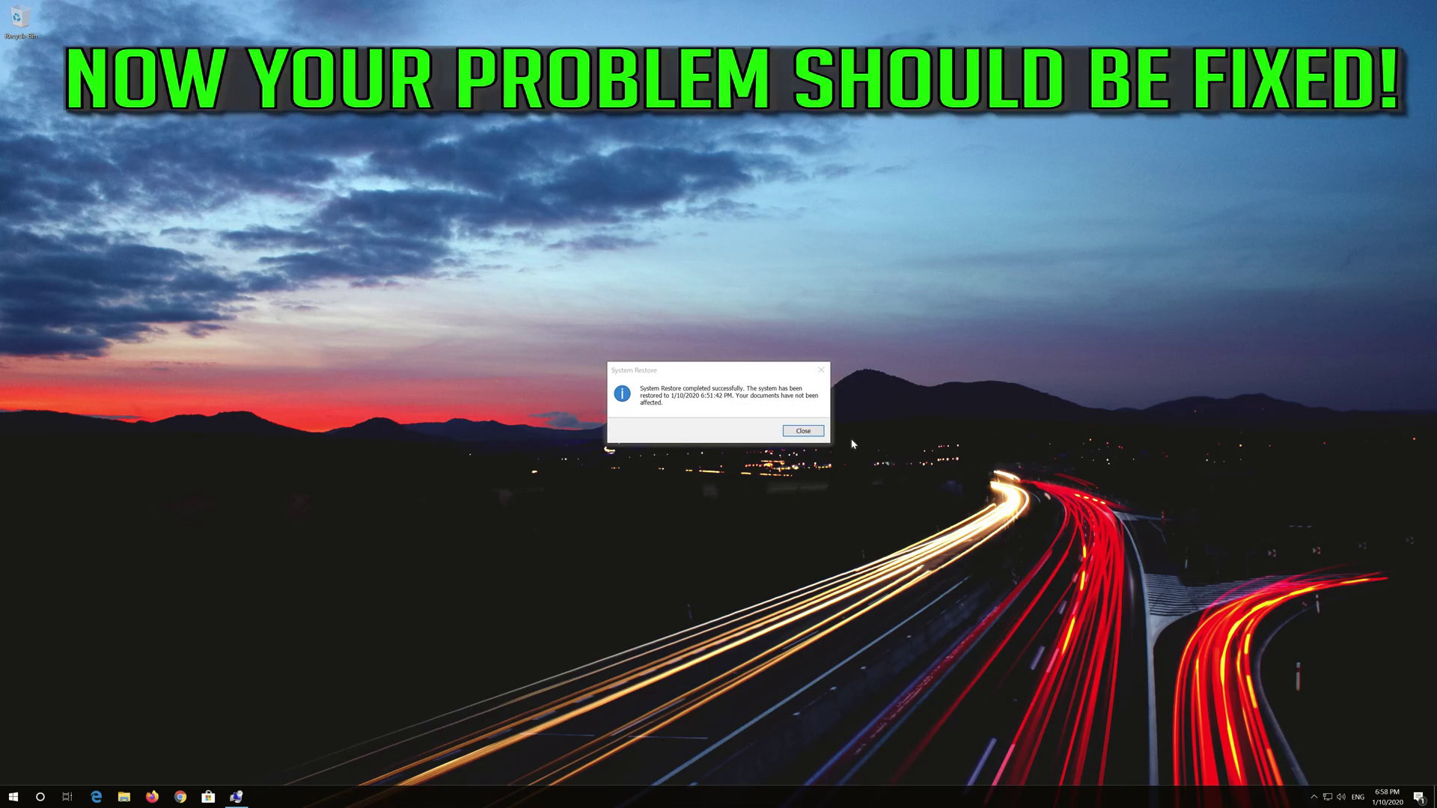
{"action": "left_click", "coordinate": [802, 431]}
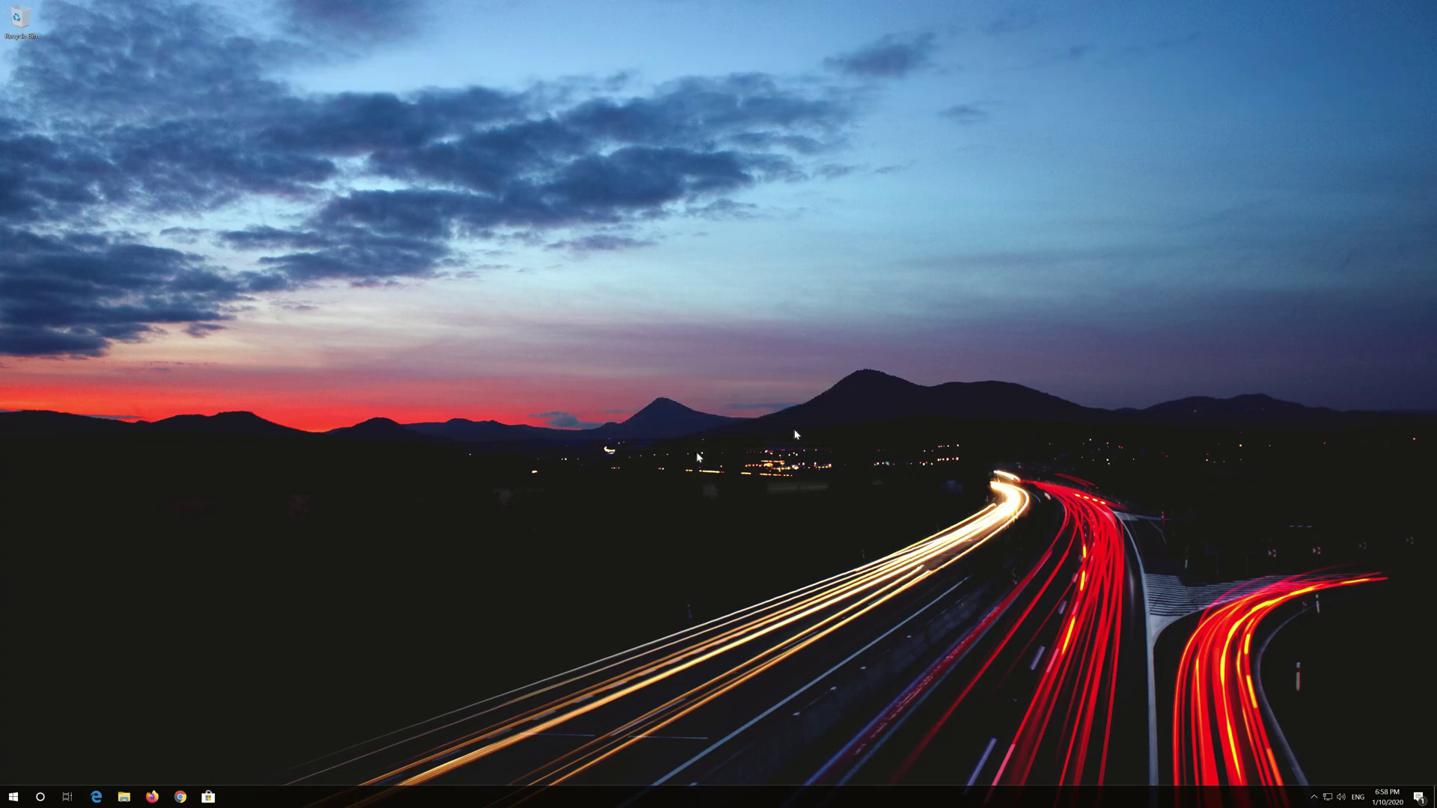
{"action": "key", "text": "alt+z"}
{"action": "left_click", "coordinate": [715, 221]}
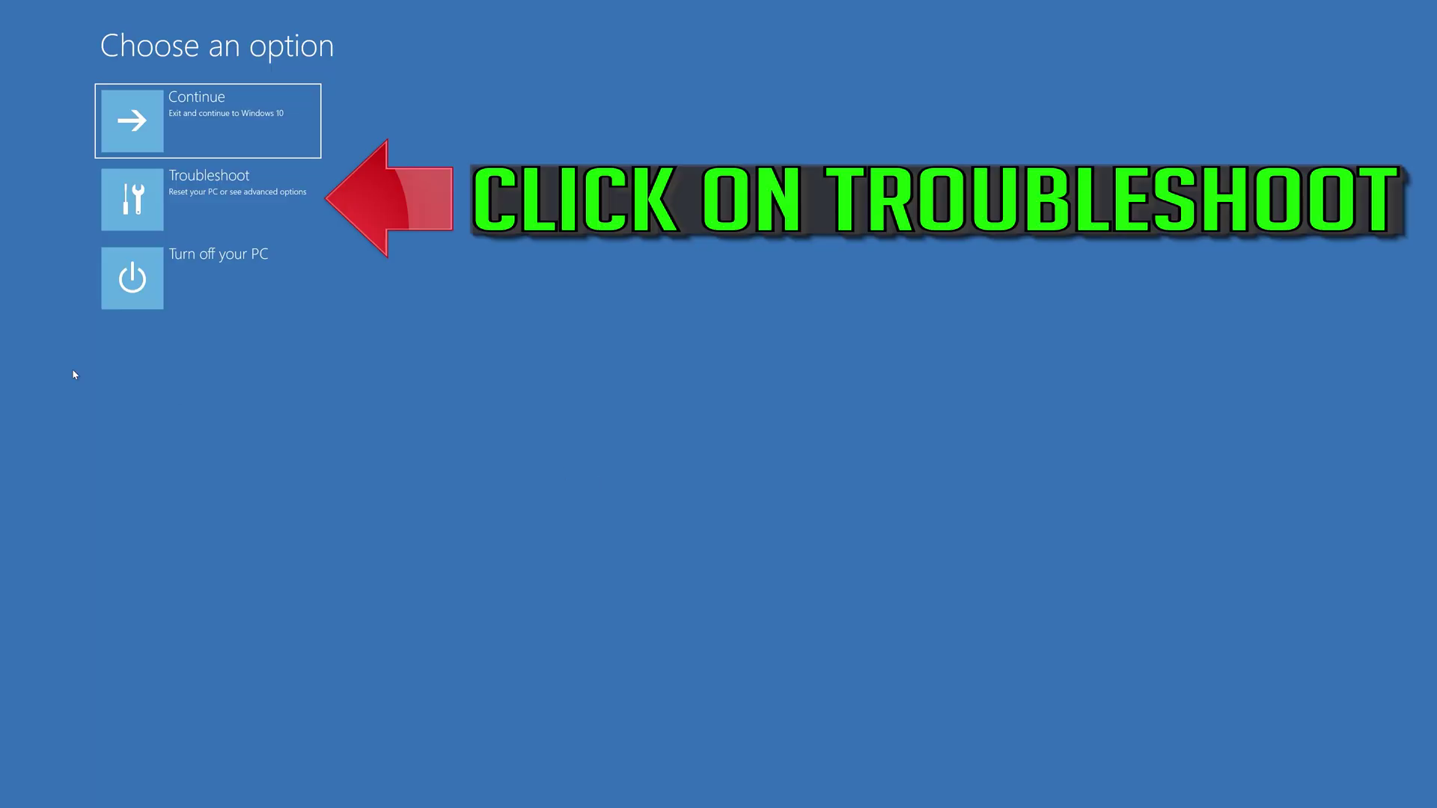
Open Command Prompt from the advanced troubleshooting options and choose the listed account
{"action": "left_click", "coordinate": [210, 205]}
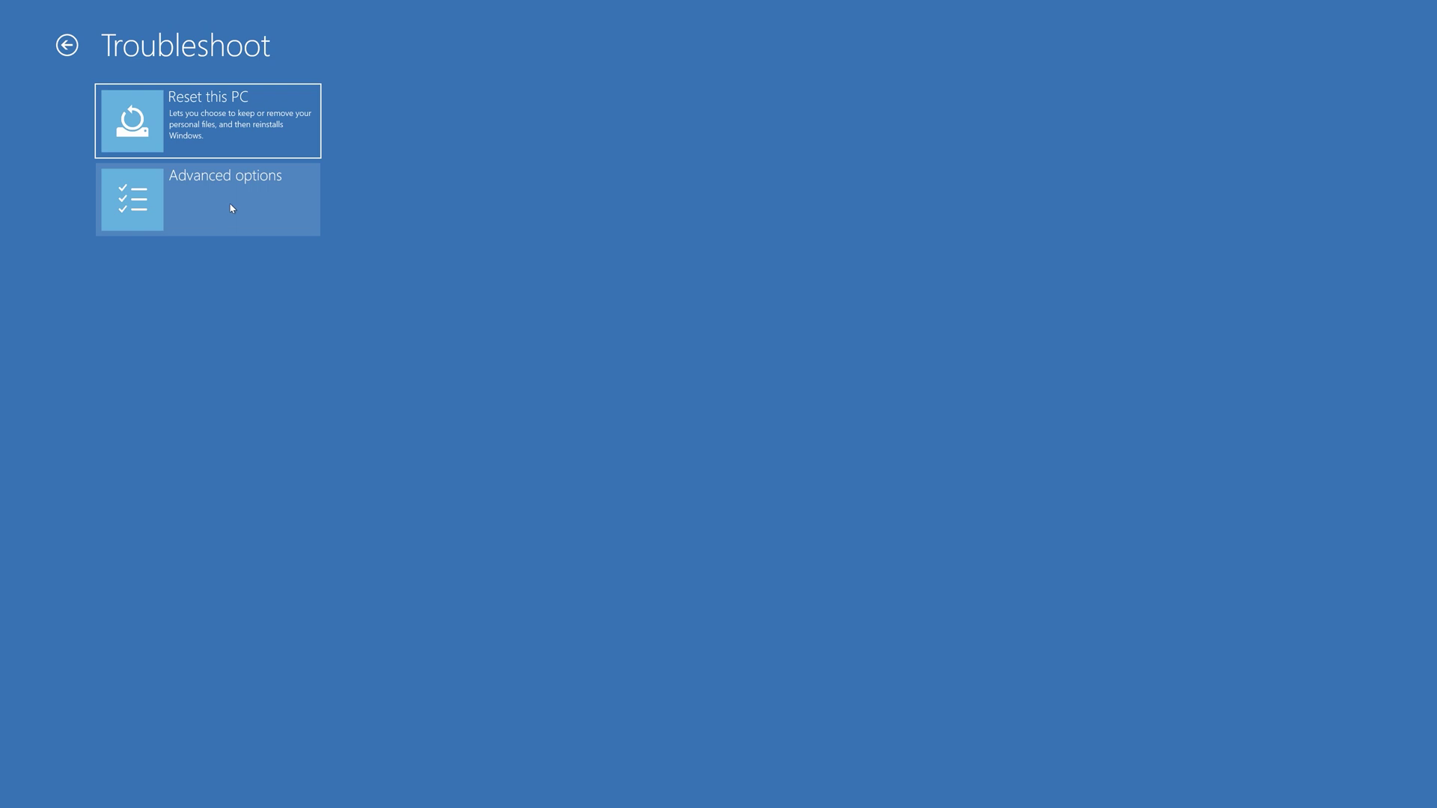
{"action": "left_click", "coordinate": [231, 208]}
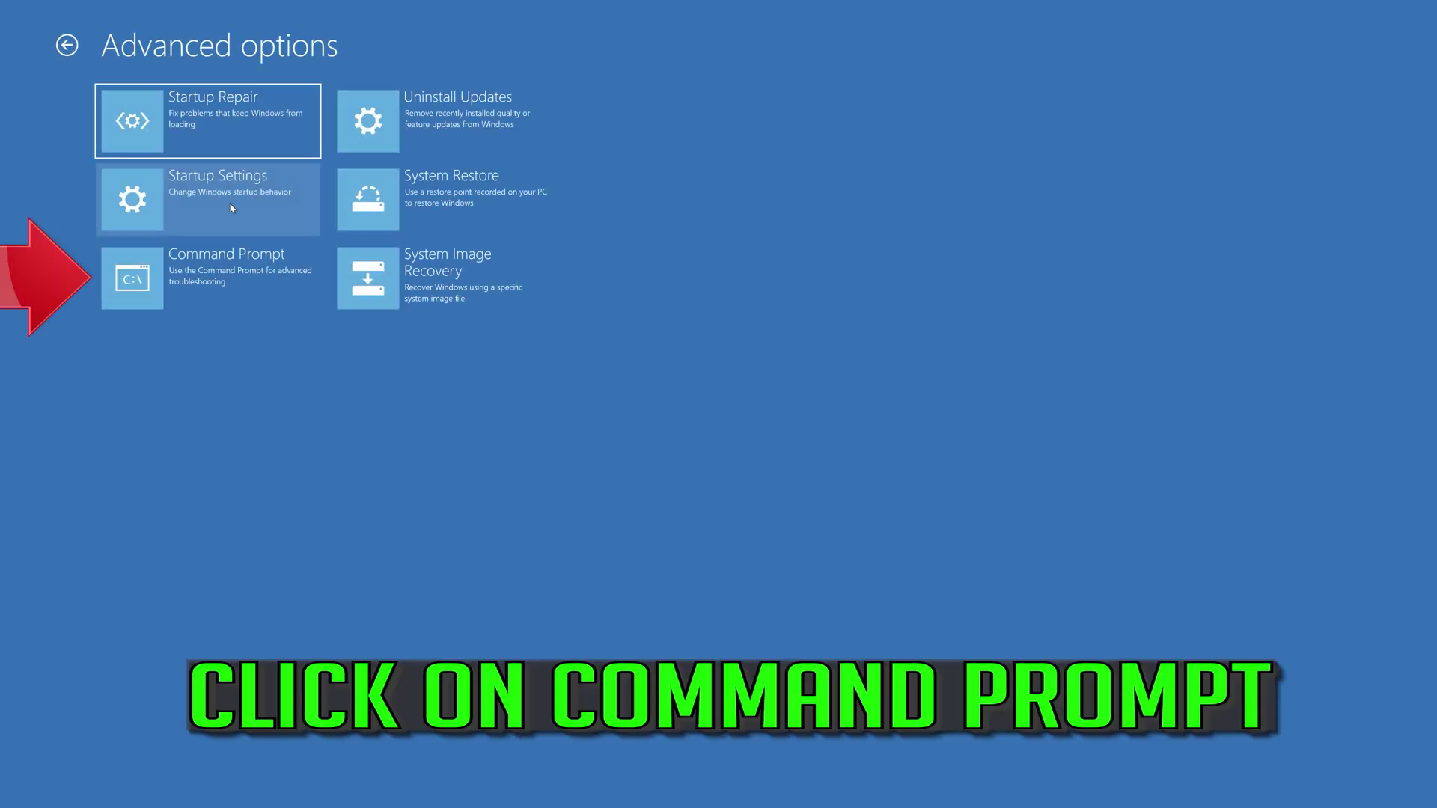
{"action": "left_click", "coordinate": [213, 282]}
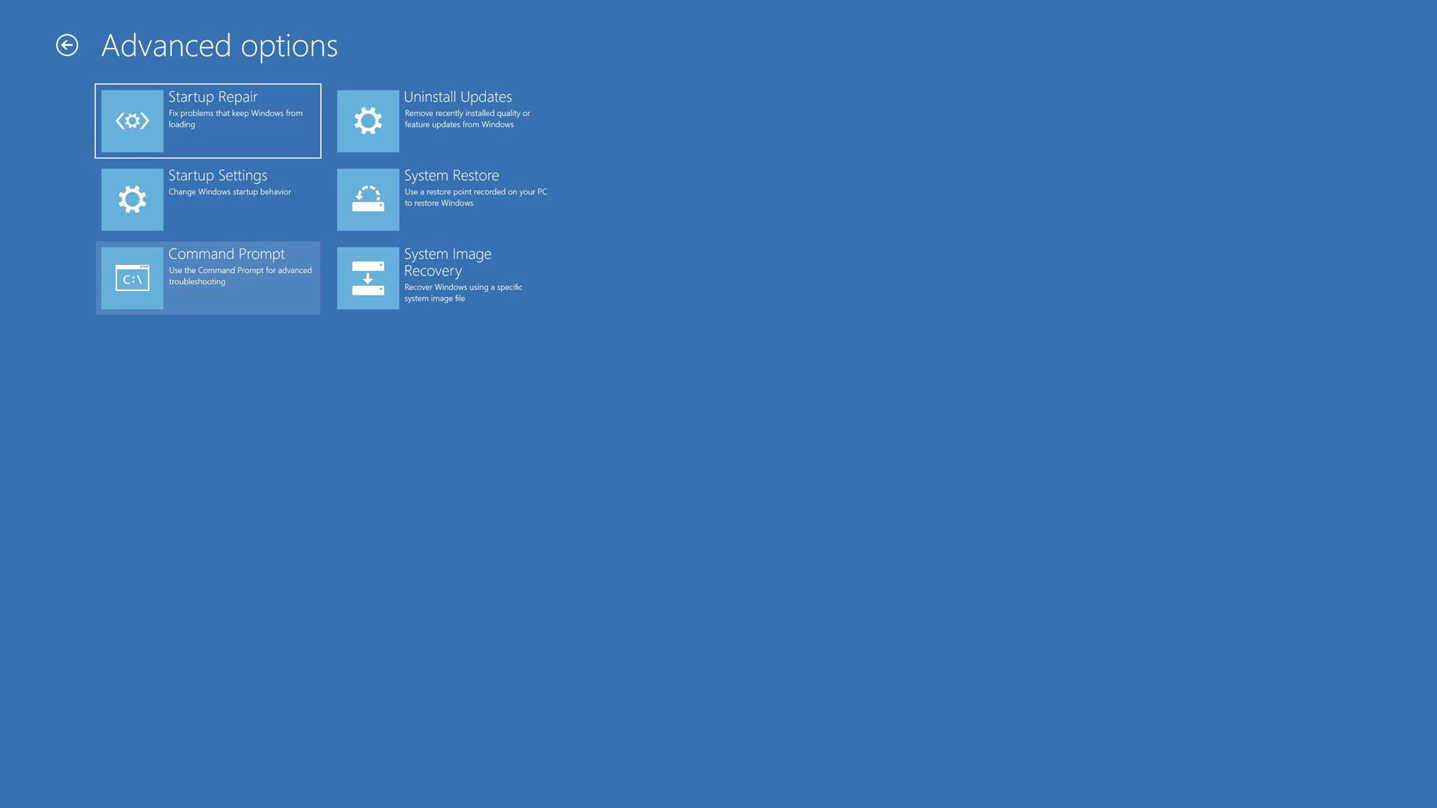
{"action": "left_click", "coordinate": [270, 286]}
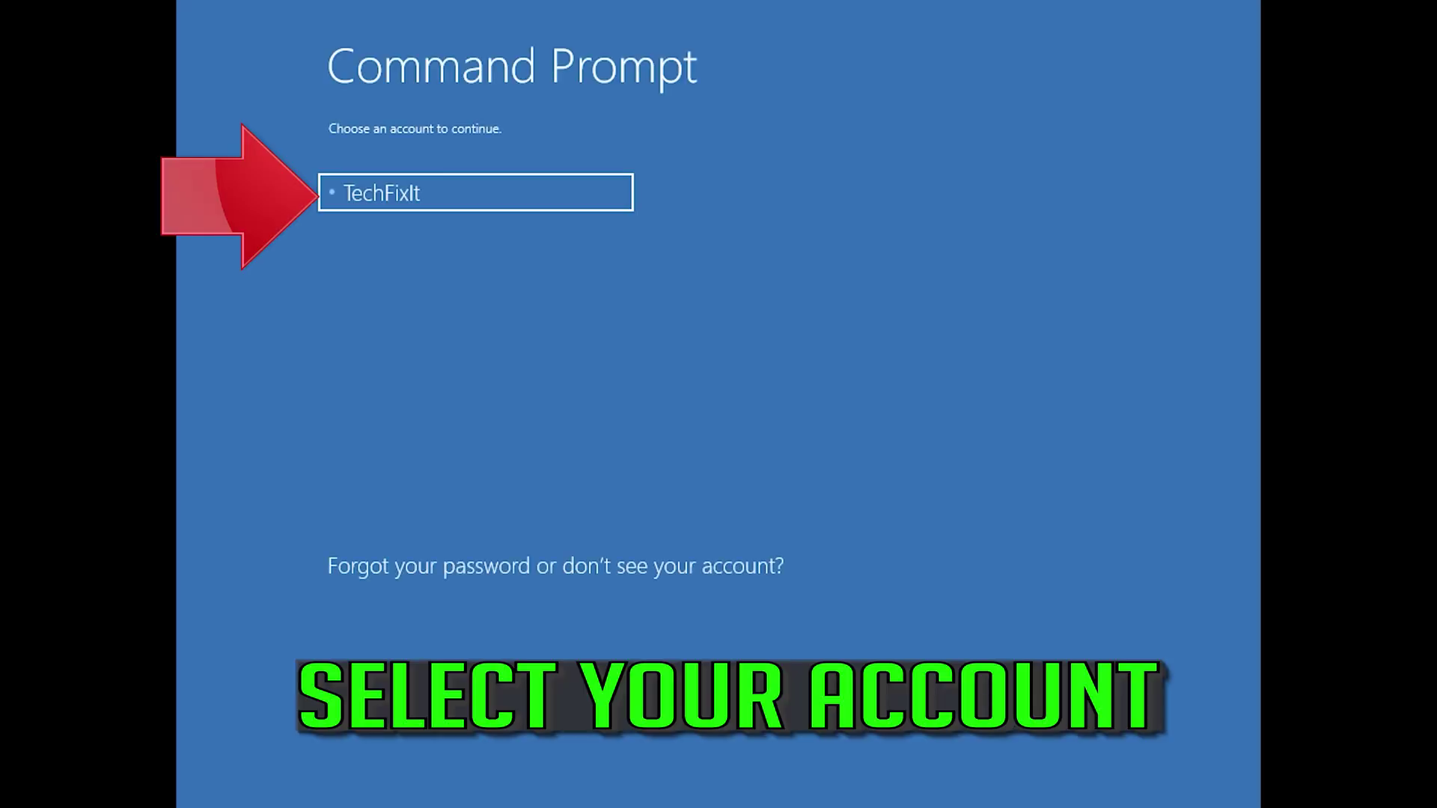
{"action": "left_click", "coordinate": [576, 205]}
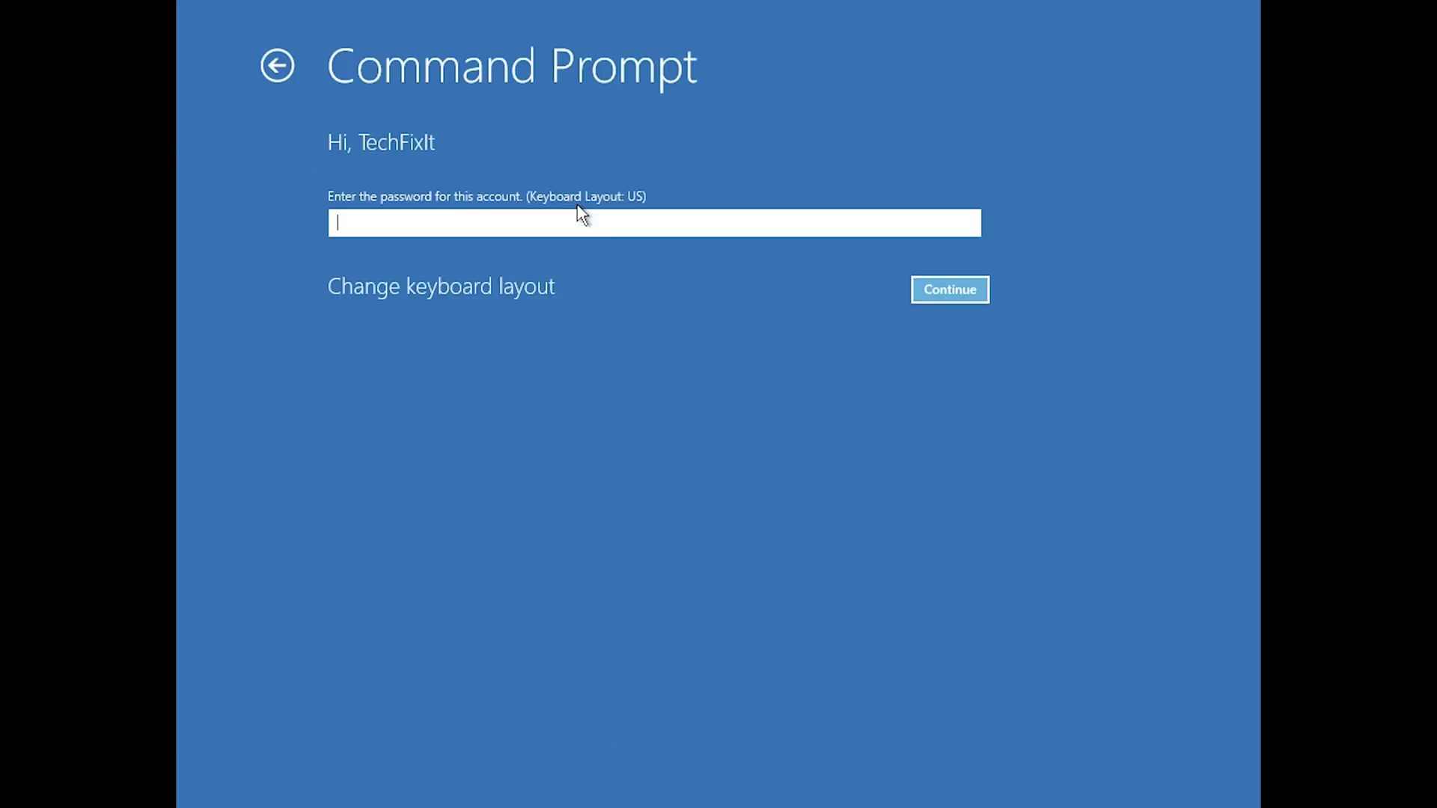
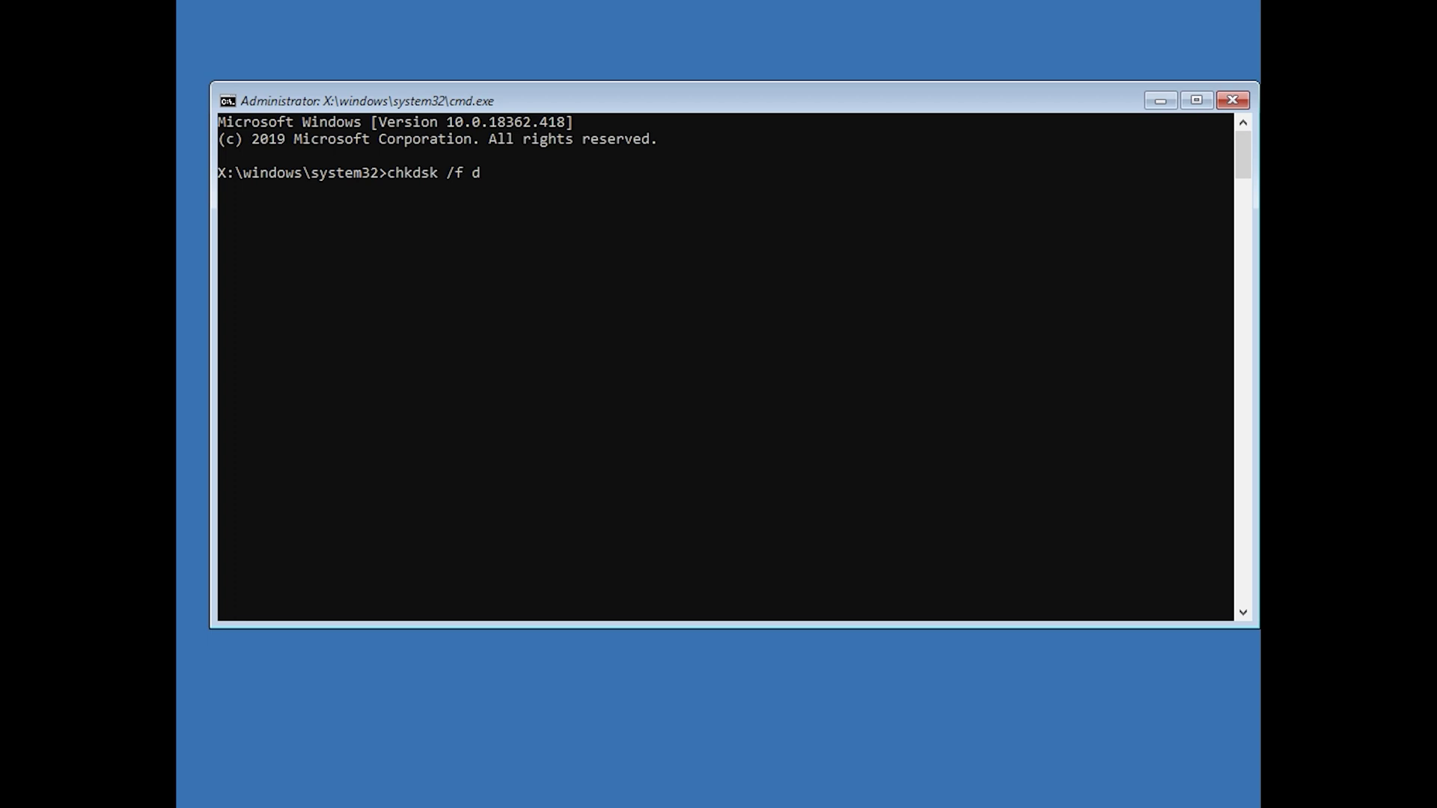
Check drive D: and fix its file system errors by running chkdsk /f d:
{"action": "type", "text": ":"}
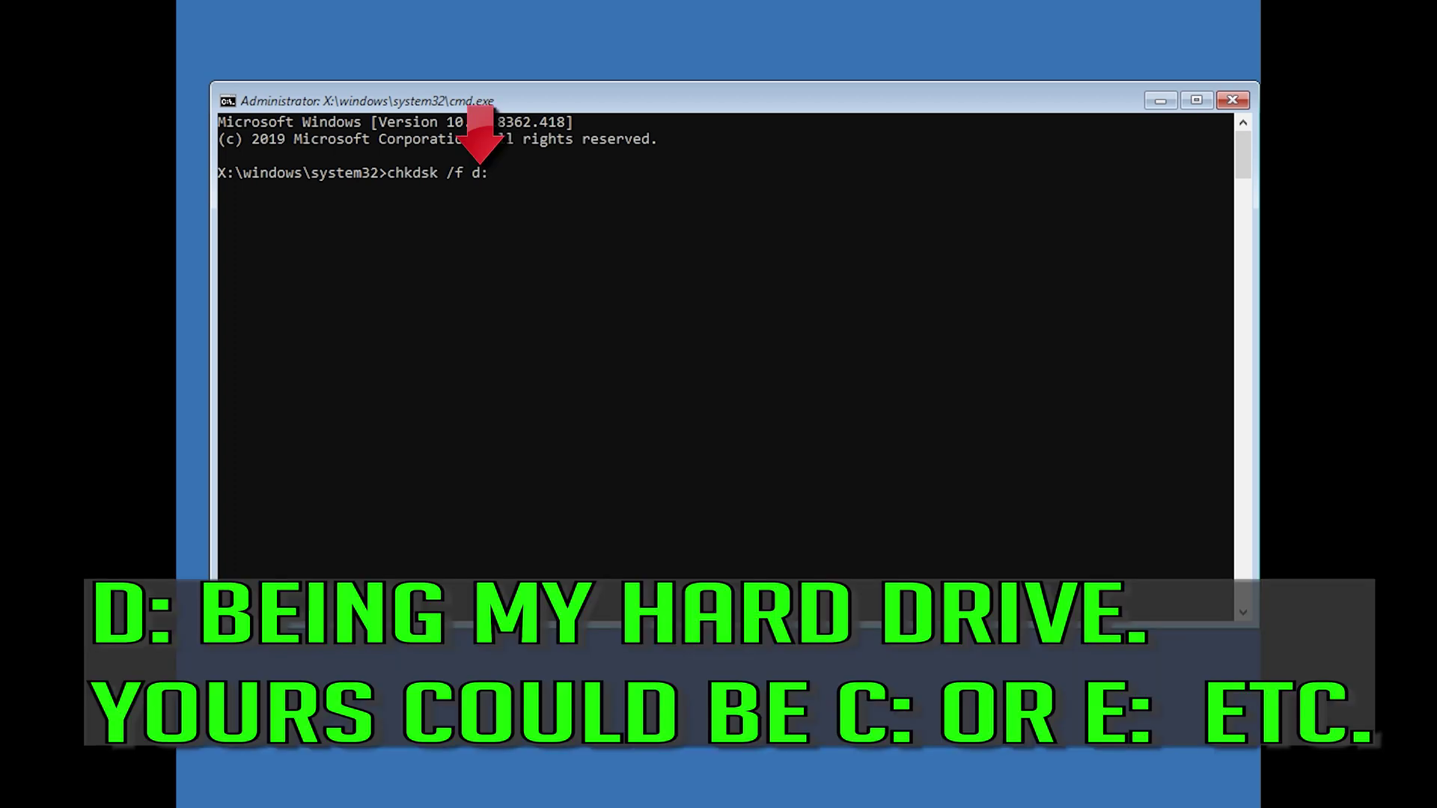
{"action": "key", "text": "Return"}
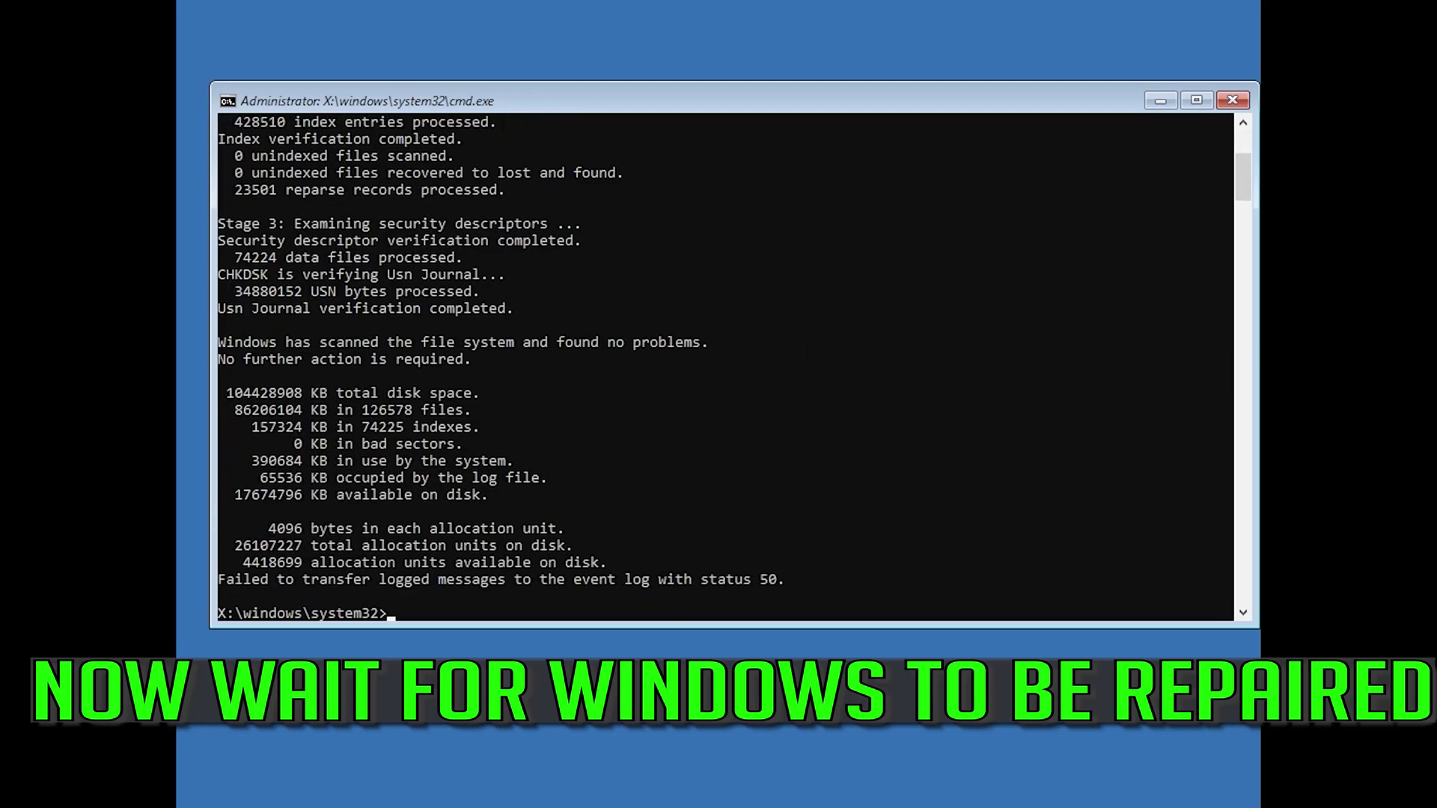
Leave the command prompt with exit and continue to Windows 10
{"action": "type", "text": "exit"}
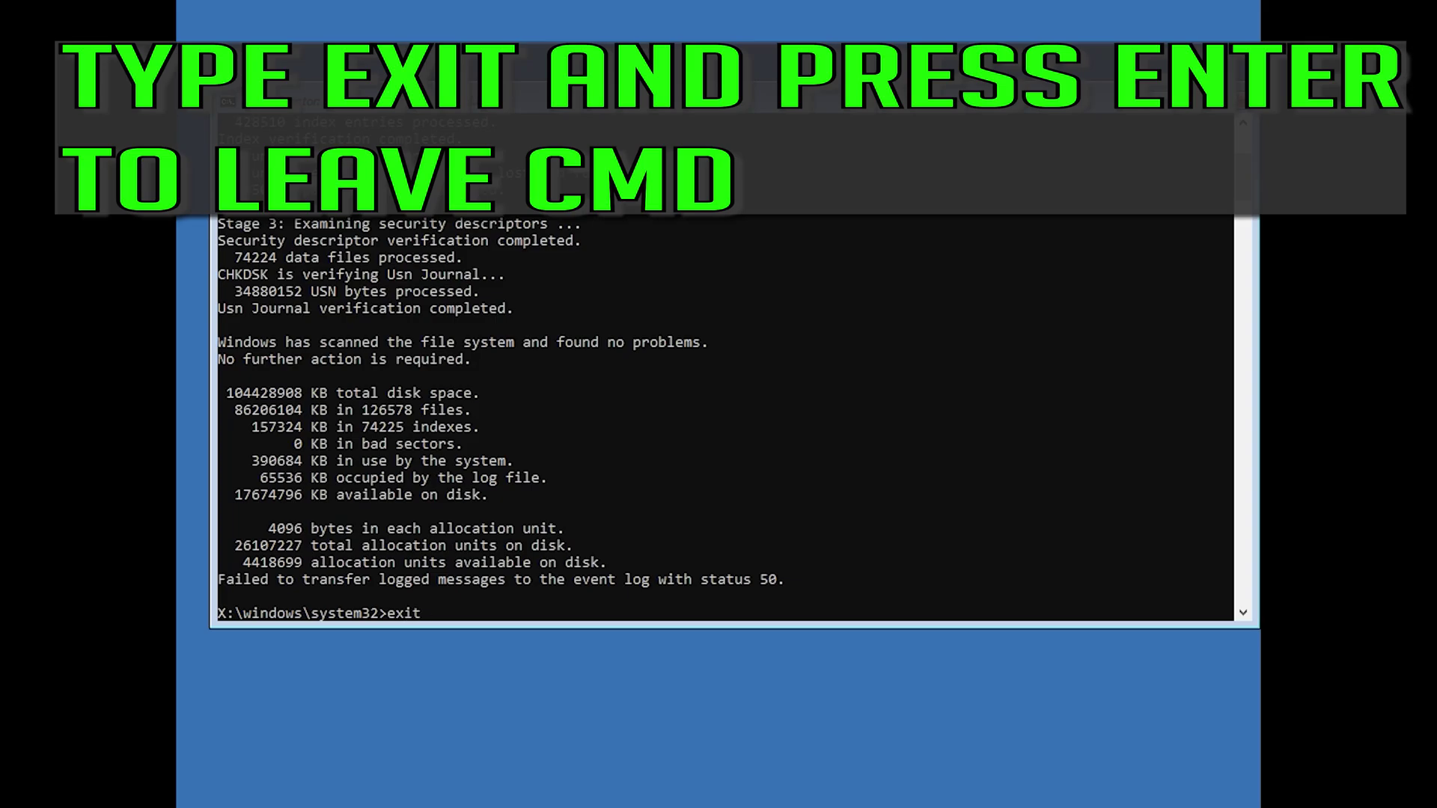
{"action": "key", "text": "Return"}
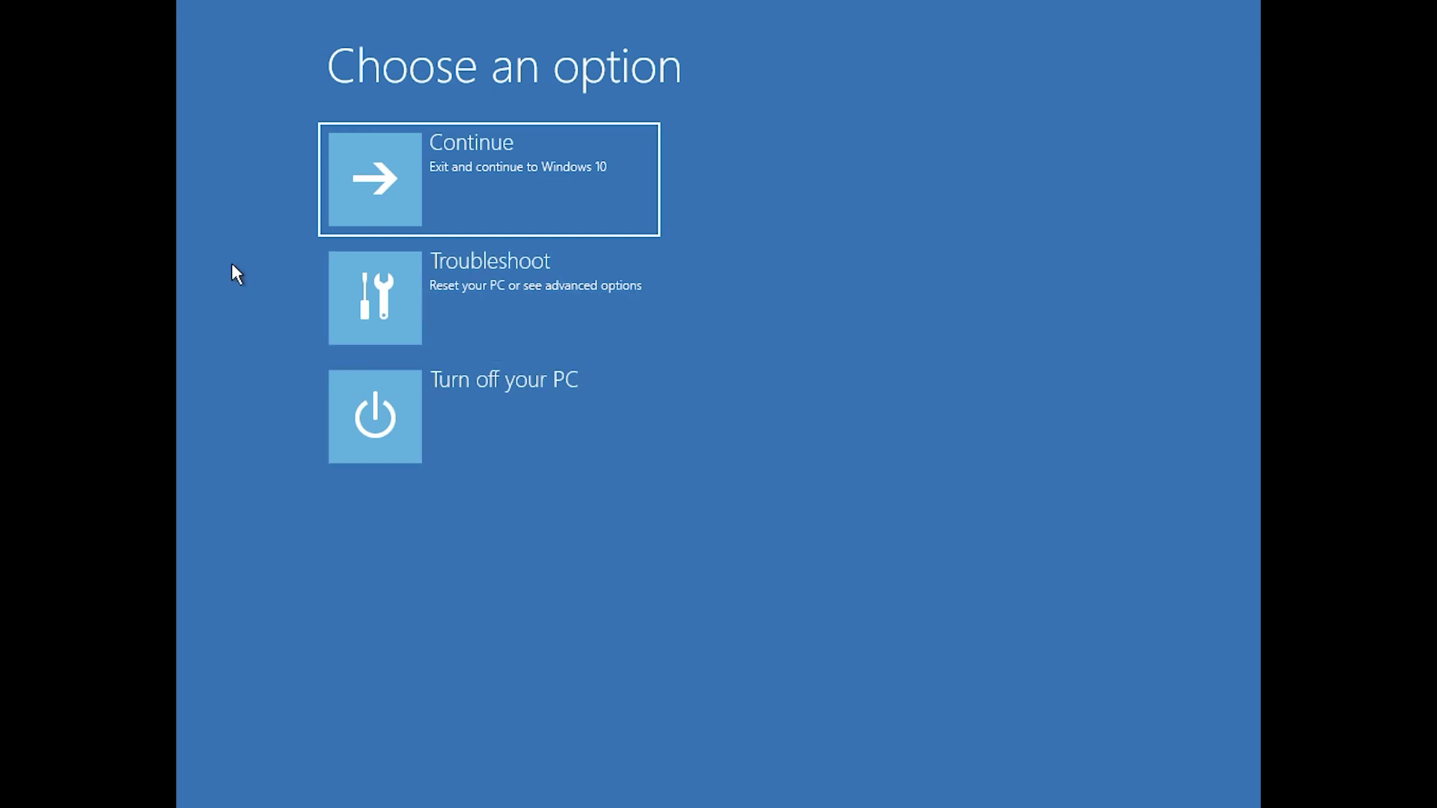
{"action": "left_click", "coordinate": [407, 196]}
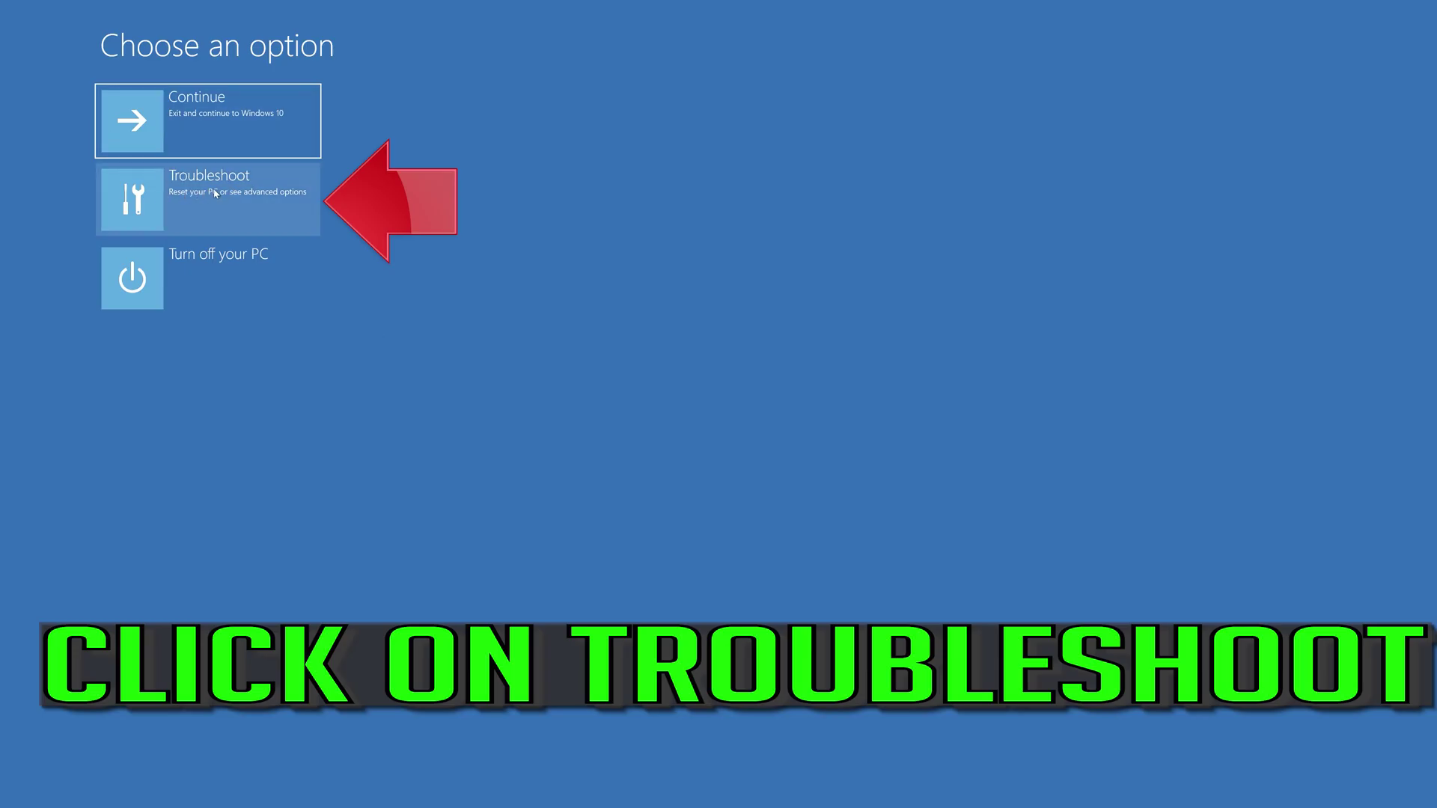
Begin Reset this PC from the troubleshooting options with the Keep my files option
{"action": "left_click", "coordinate": [240, 200]}
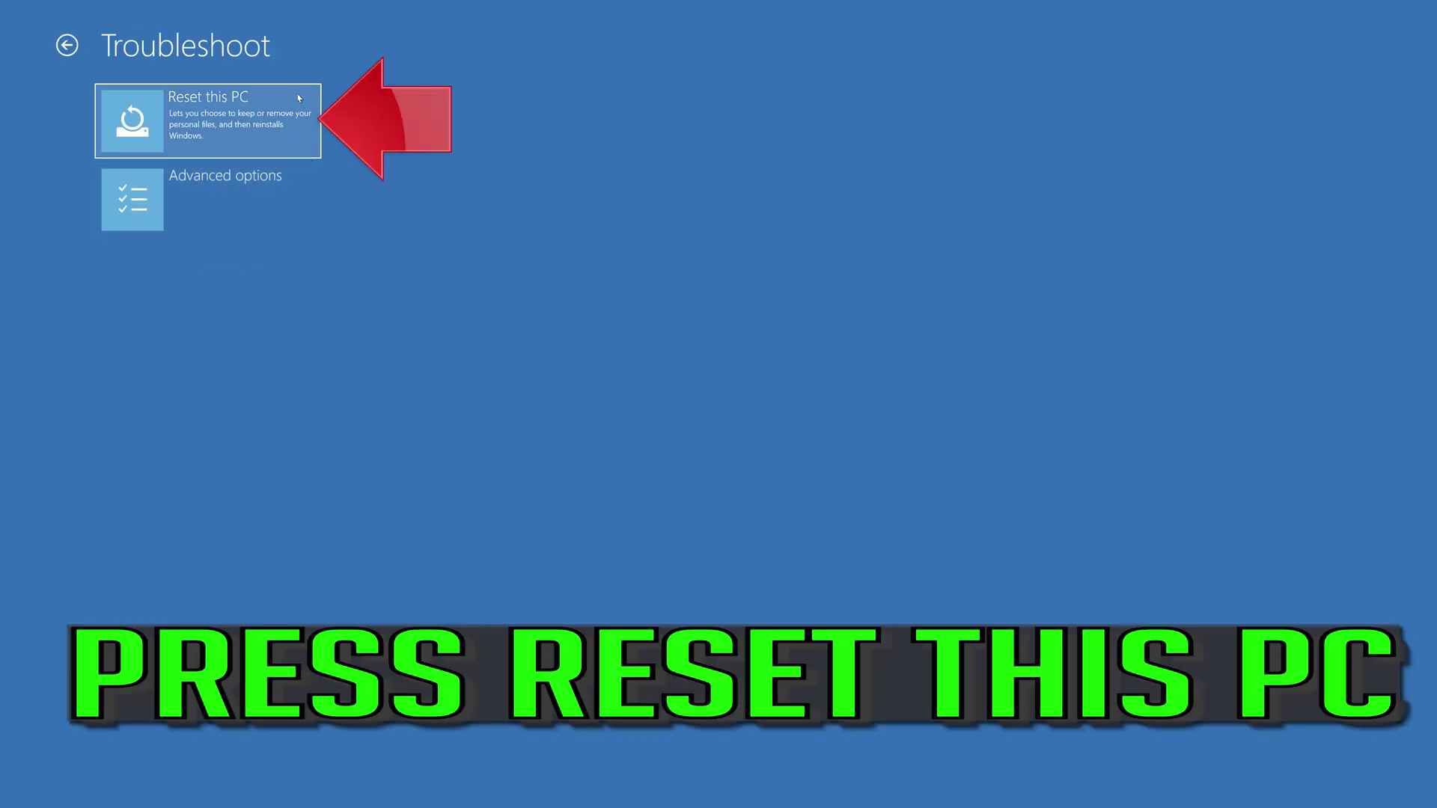
{"action": "left_click", "coordinate": [258, 123]}
{"action": "left_click", "coordinate": [243, 123]}
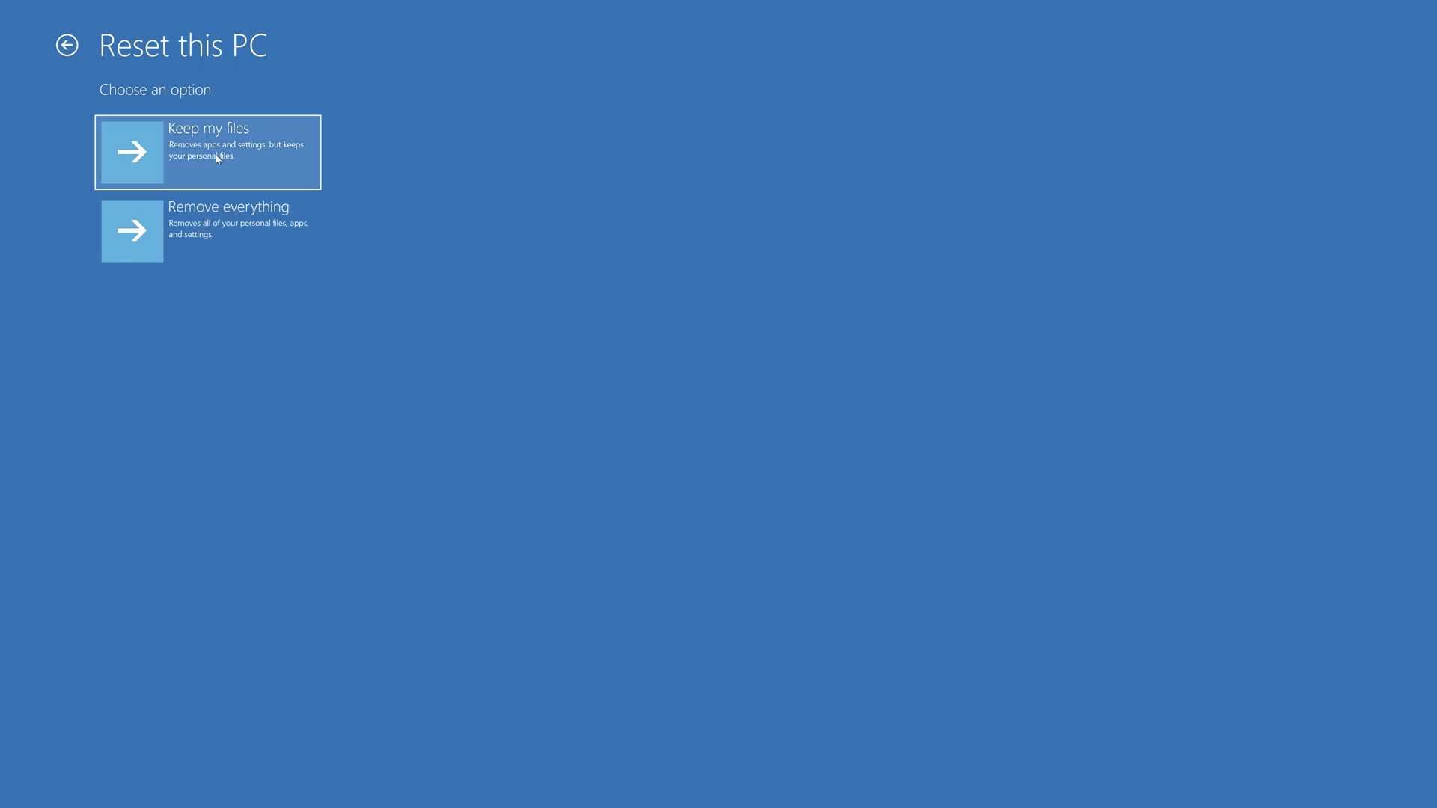
{"action": "left_click", "coordinate": [218, 158]}
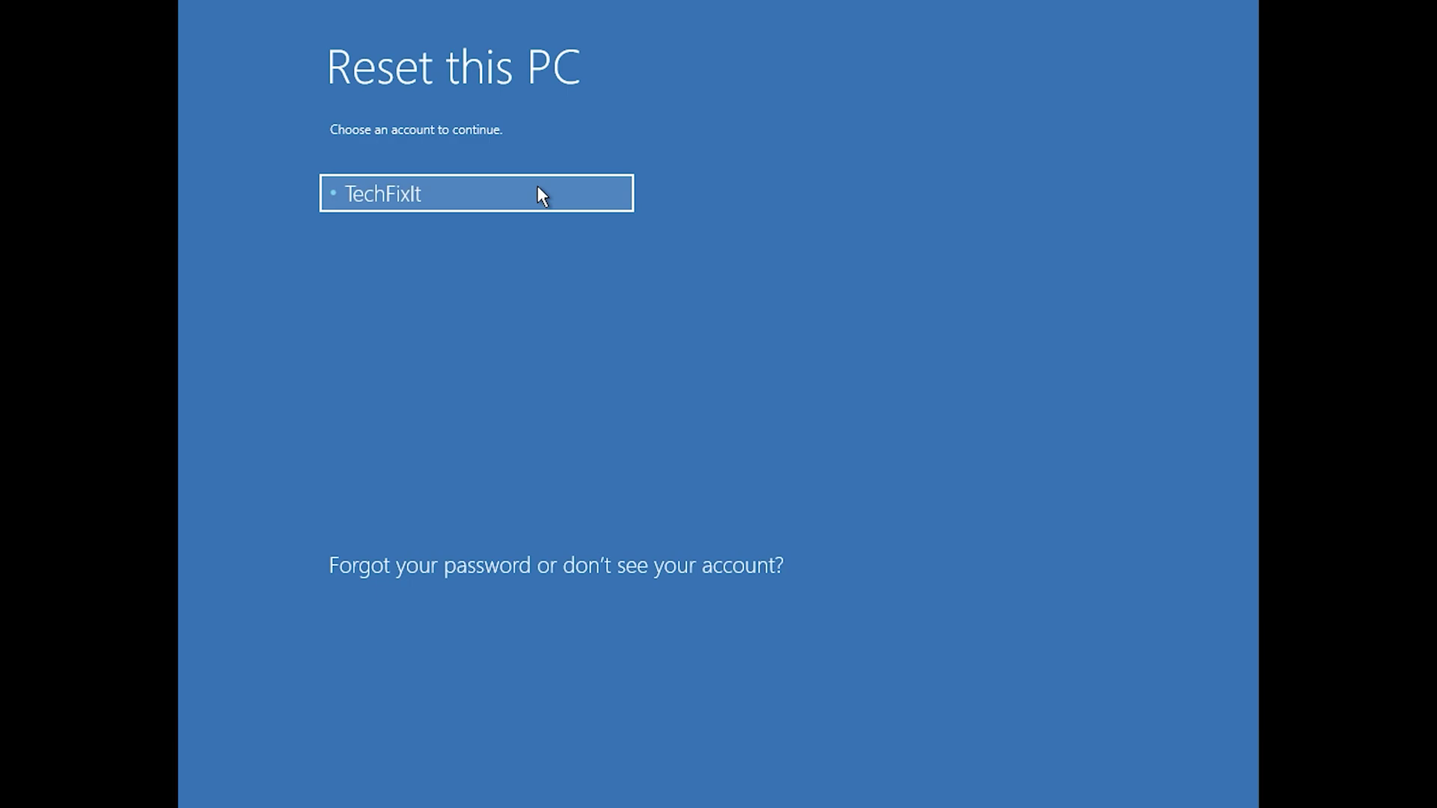
Choose the listed account, continue past its password prompt and start the PC reset
{"action": "left_click", "coordinate": [538, 188]}
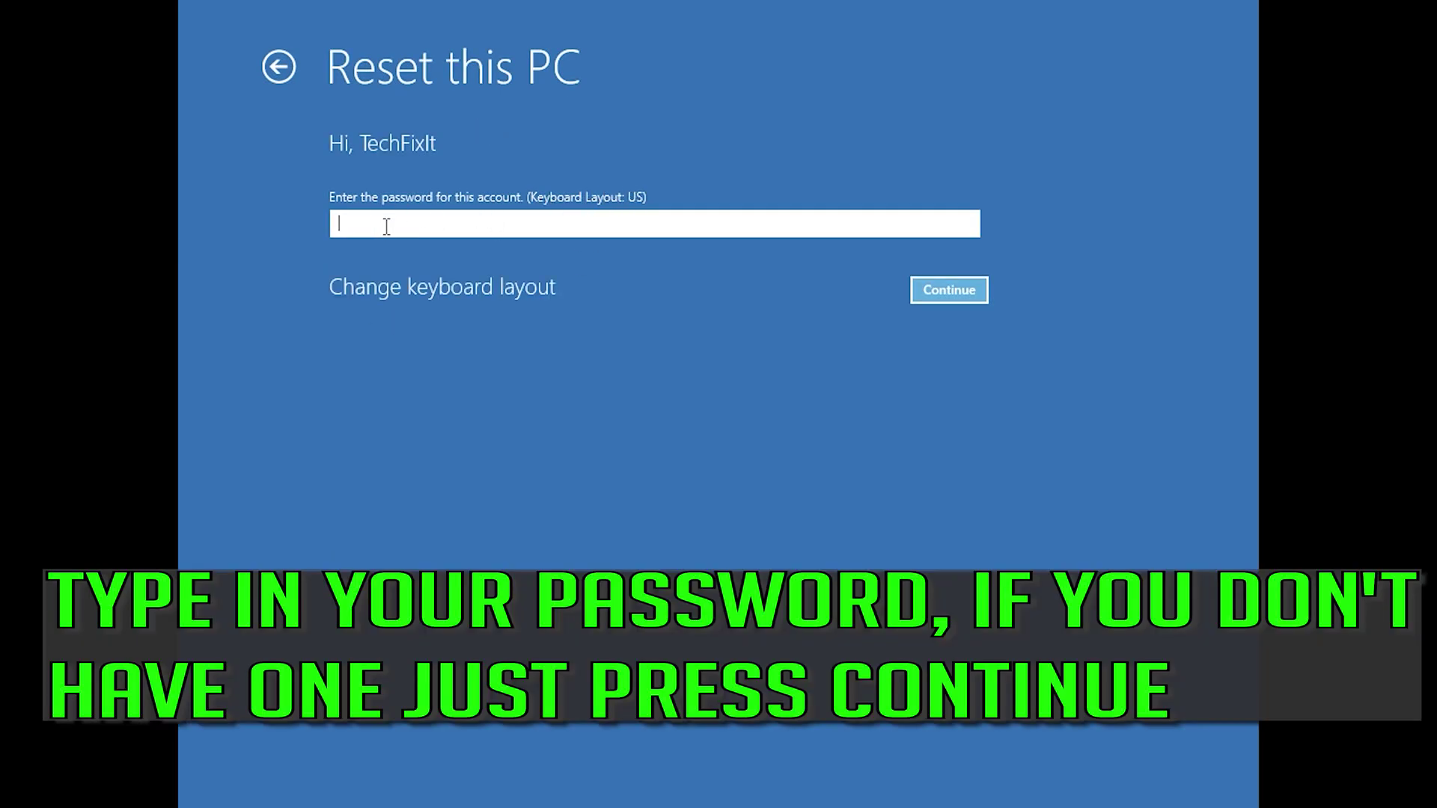
{"action": "left_click", "coordinate": [935, 298]}
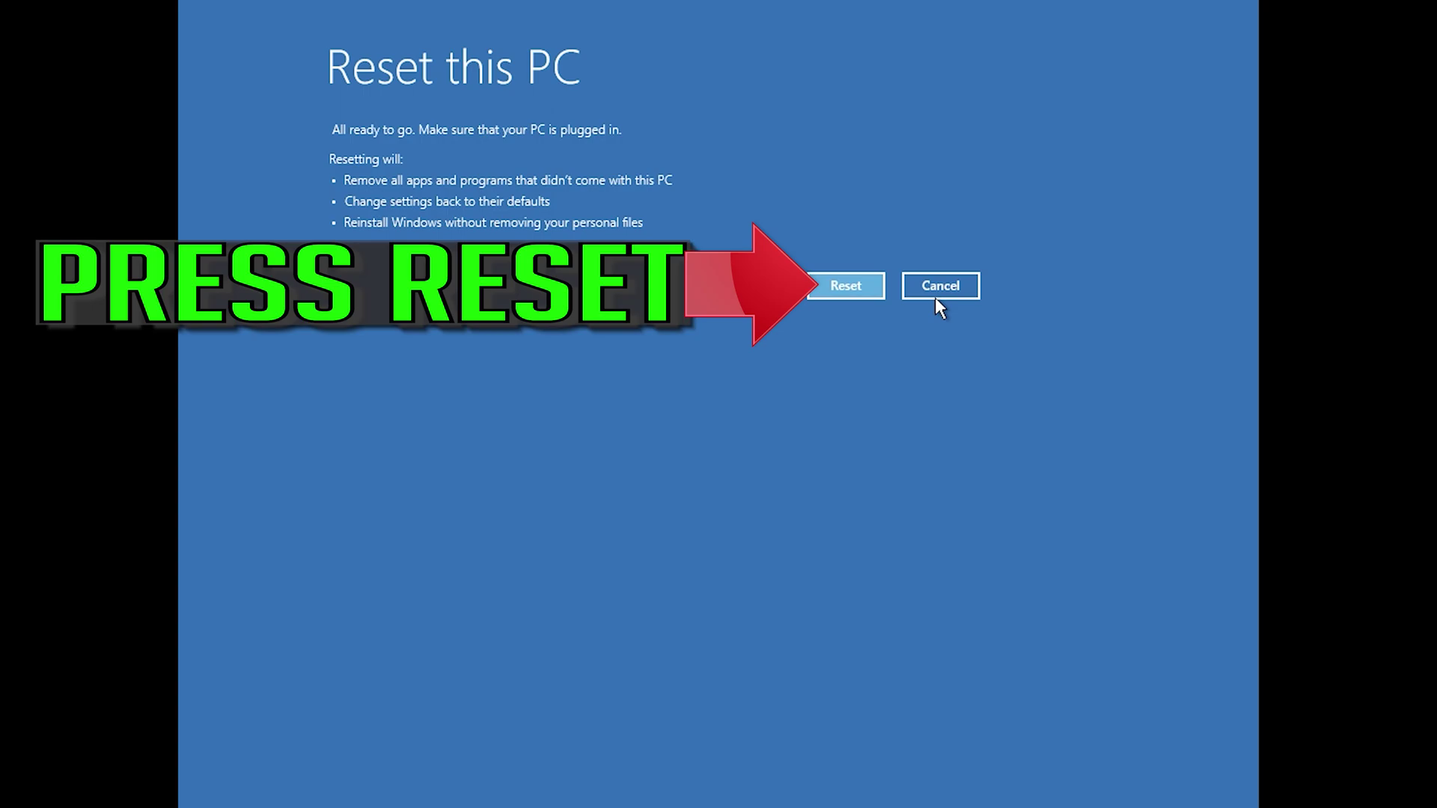
{"action": "left_click", "coordinate": [853, 291]}
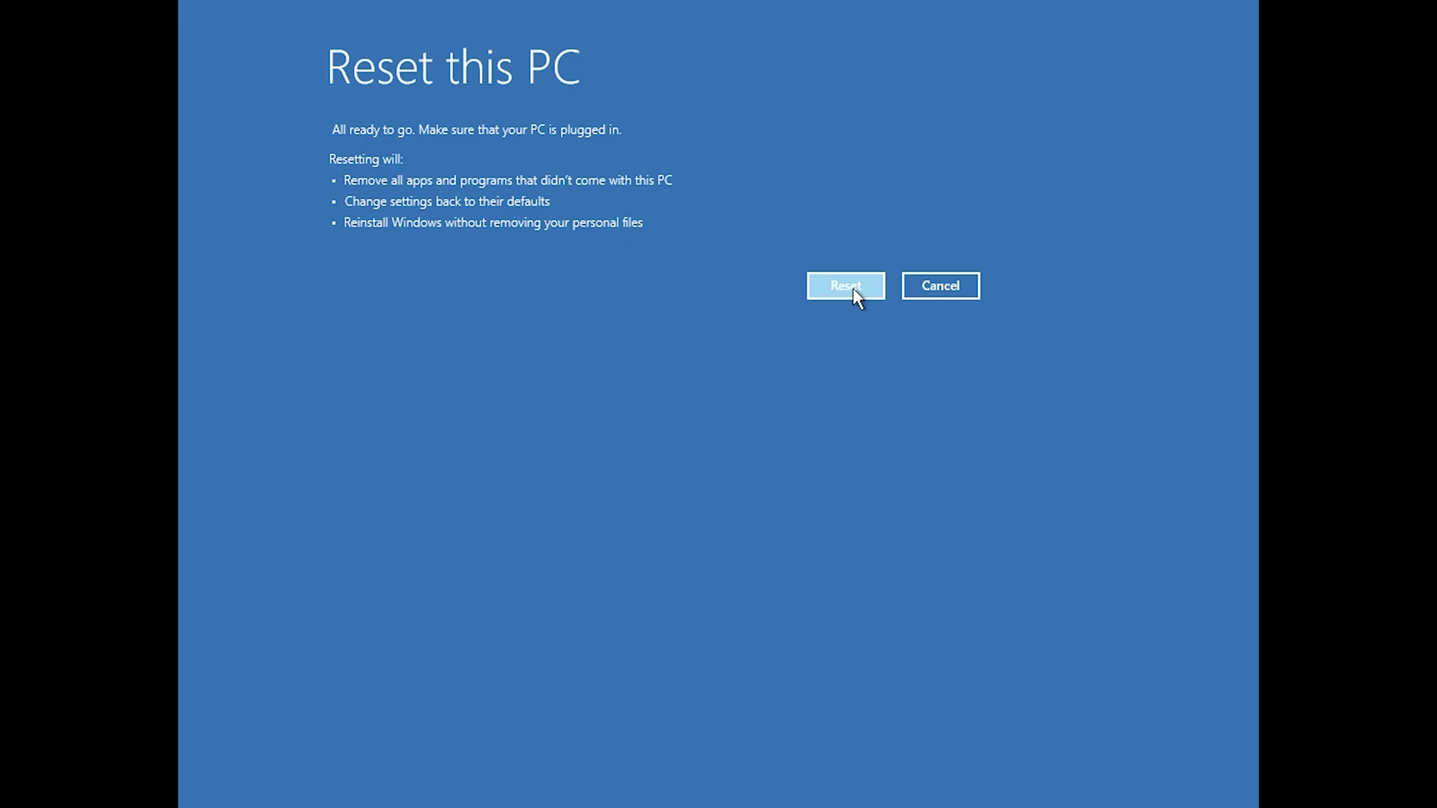